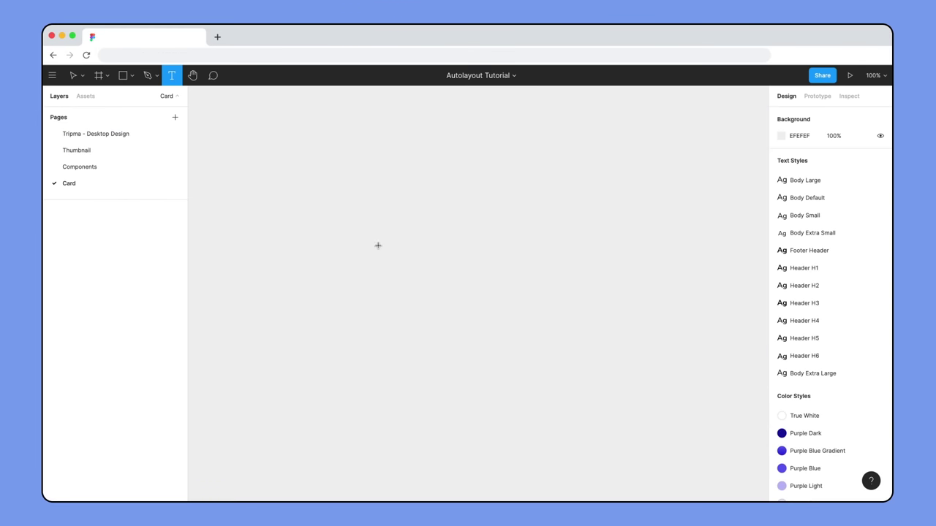
Step: Place a text layer reading 'Title' on the Card page canvas
{"action": "left_click", "coordinate": [378, 244]}
{"action": "type", "text": "Title"}
{"action": "key", "text": "Escape"}
Step: Add a second text layer reading 'Description' below Title
{"action": "key", "text": "t"}
{"action": "left_click", "coordinate": [380, 279]}
{"action": "type", "text": "Description"}
{"action": "key", "text": "Escape"}
{"action": "key", "text": "Escape"}
Step: Set the Title text to SemiBold weight, size 18
{"action": "left_click", "coordinate": [395, 253]}
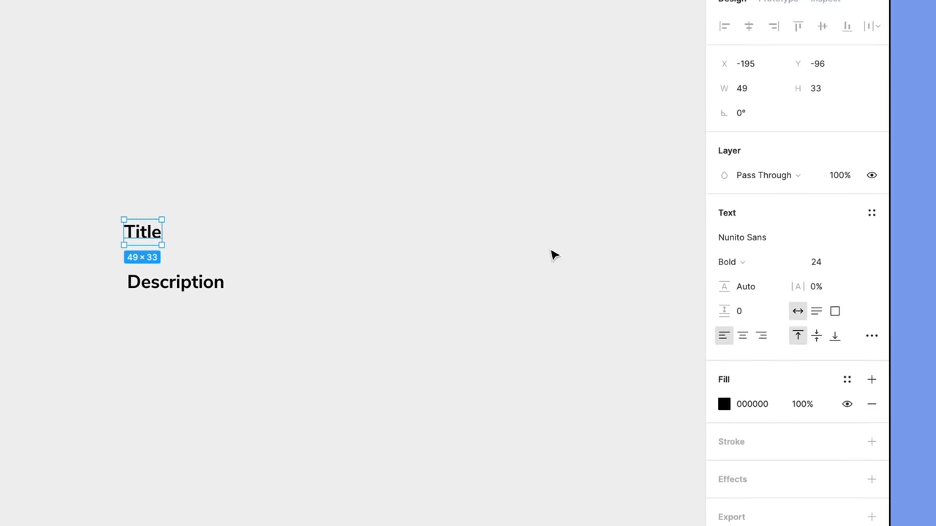
{"action": "left_click", "coordinate": [763, 263]}
{"action": "left_click", "coordinate": [783, 242]}
{"action": "left_click", "coordinate": [828, 262]}
{"action": "type", "text": "18"}
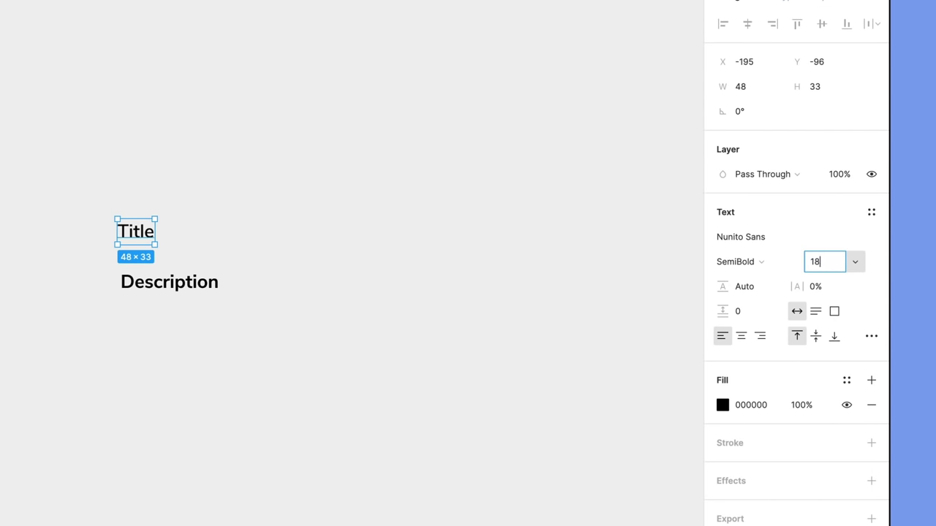
{"action": "key", "text": "Return"}
Step: Set the Description text to Regular weight, size 16
{"action": "left_click", "coordinate": [208, 285]}
{"action": "left_click", "coordinate": [764, 263]}
{"action": "left_click", "coordinate": [800, 224]}
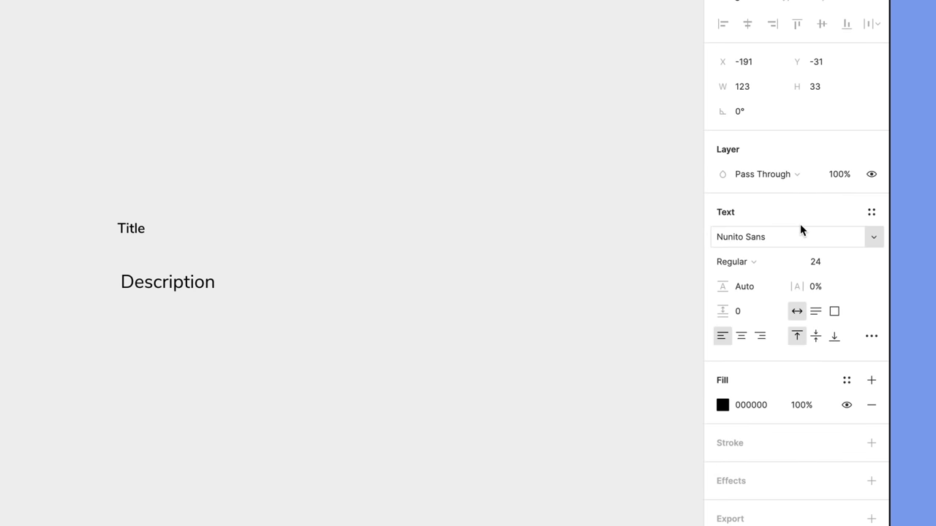
{"action": "left_click", "coordinate": [834, 262]}
{"action": "type", "text": "16"}
{"action": "key", "text": "Return"}
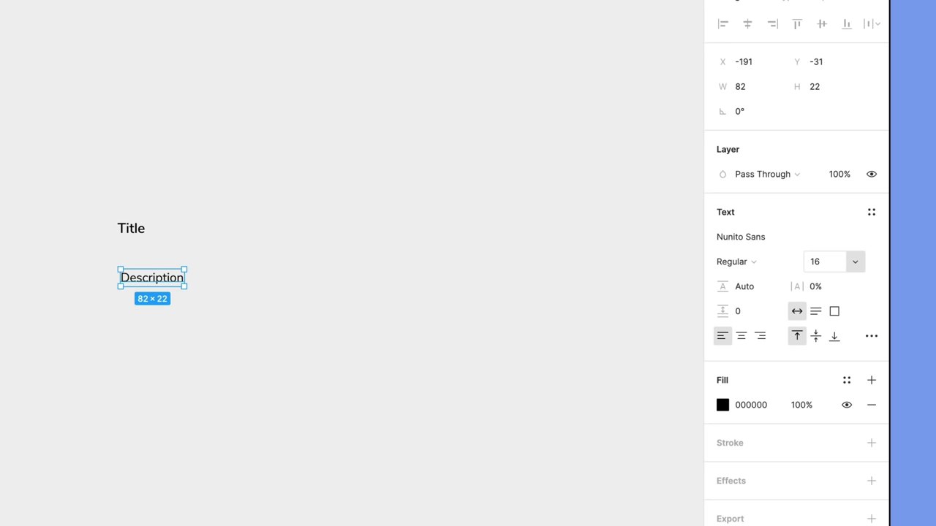
Step: Fill Title with Grey/600 and Description with Grey/400, then select both texts
{"action": "left_click", "coordinate": [131, 228]}
{"action": "left_click", "coordinate": [847, 380]}
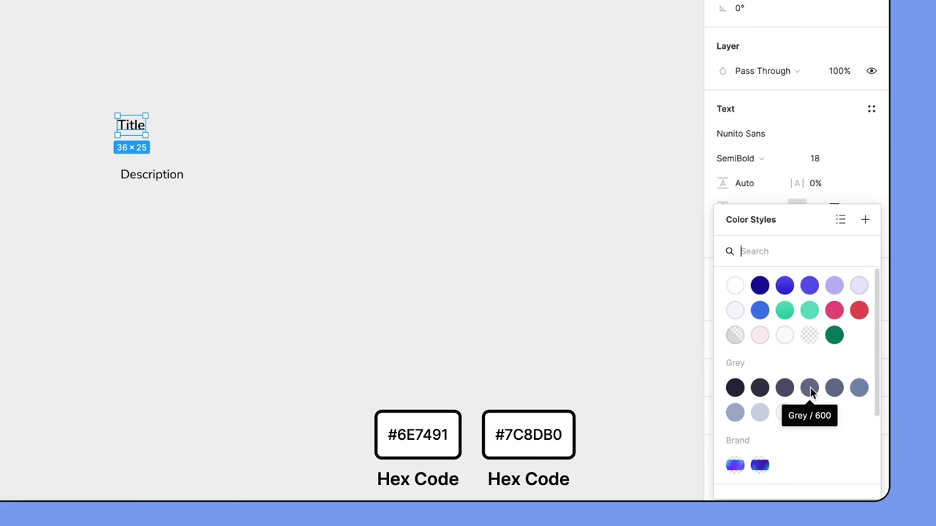
{"action": "left_click", "coordinate": [810, 388]}
{"action": "left_click", "coordinate": [152, 174]}
{"action": "left_click", "coordinate": [841, 278]}
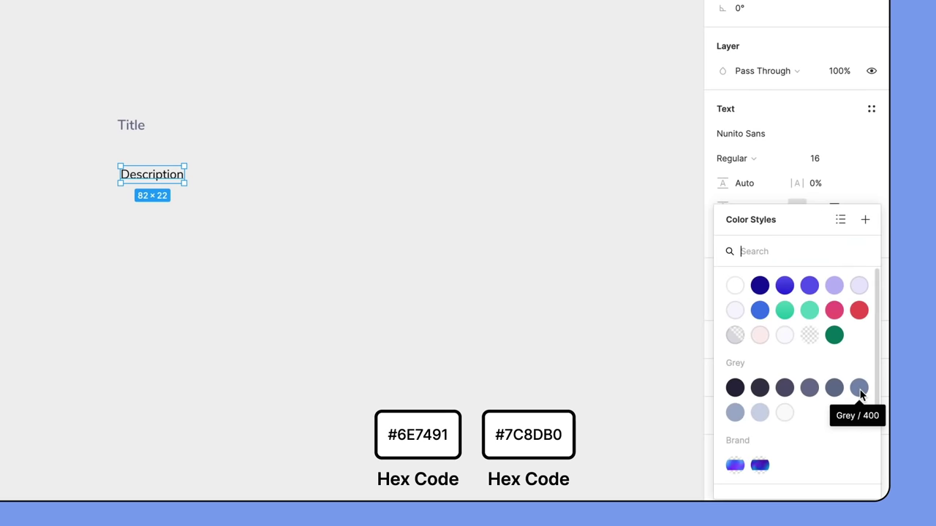
{"action": "left_click", "coordinate": [860, 395]}
{"action": "left_click", "coordinate": [161, 200]}
{"action": "scroll", "coordinate": [160, 201], "scroll_direction": "up", "scroll_amount": 3}
{"action": "left_click_drag", "start_coordinate": [59, 163], "coordinate": [264, 373]}
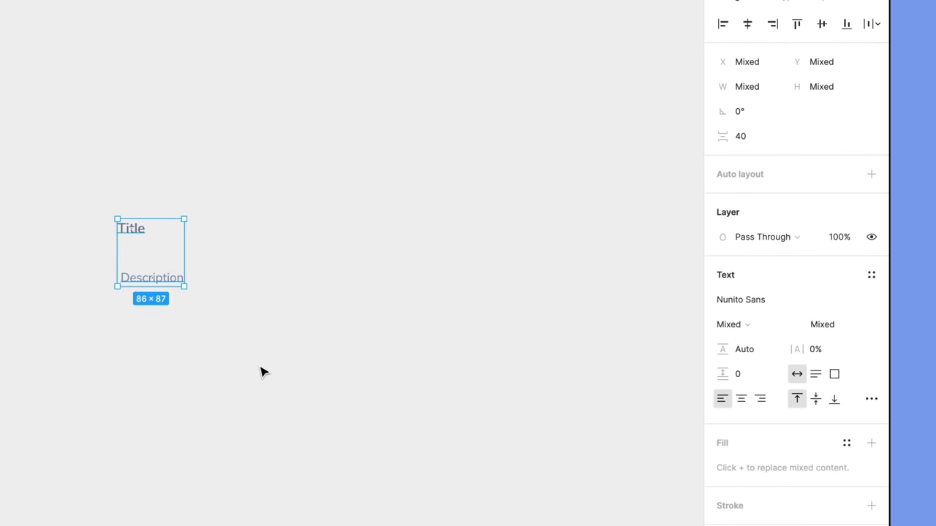
Step: Wrap both texts in an auto-layout frame with 8 spacing
{"action": "key", "text": "shift+a"}
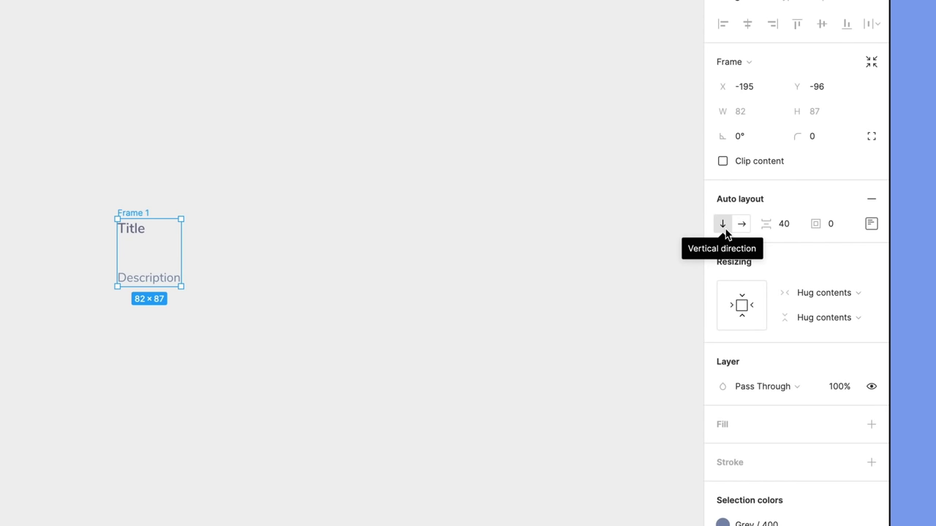
{"action": "left_click", "coordinate": [794, 227]}
{"action": "type", "text": "8"}
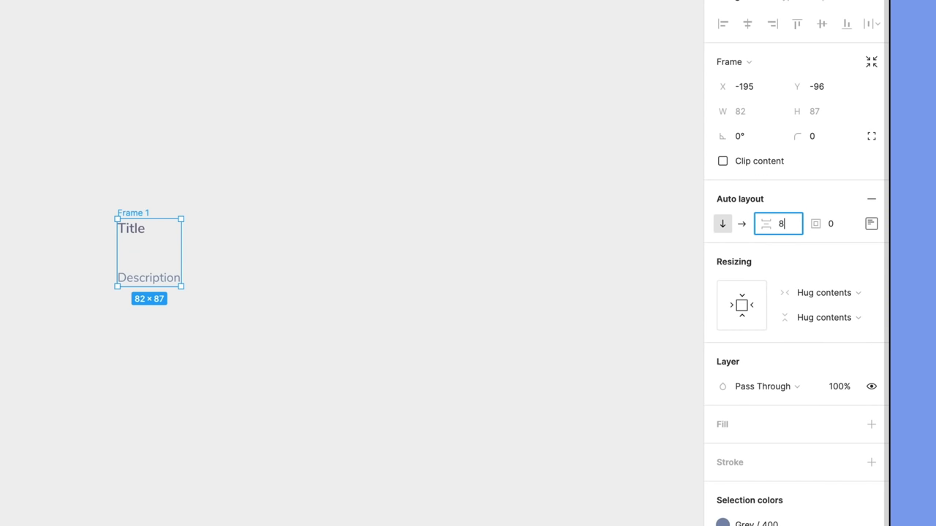
{"action": "key", "text": "Return"}
Step: Set the frame padding to 16 top and bottom, 24 left and right
{"action": "left_click", "coordinate": [871, 225]}
{"action": "left_click", "coordinate": [822, 253]}
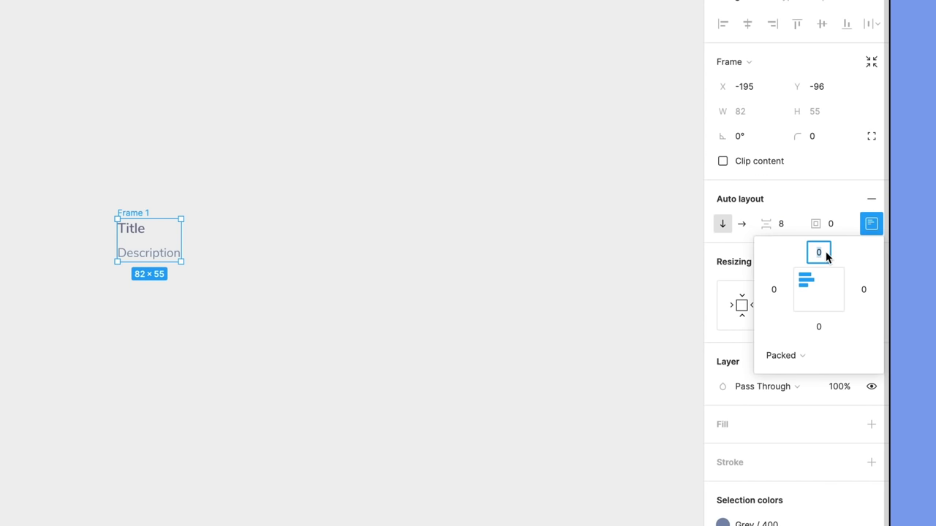
{"action": "type", "text": "16"}
{"action": "left_click", "coordinate": [822, 327]}
{"action": "type", "text": "16"}
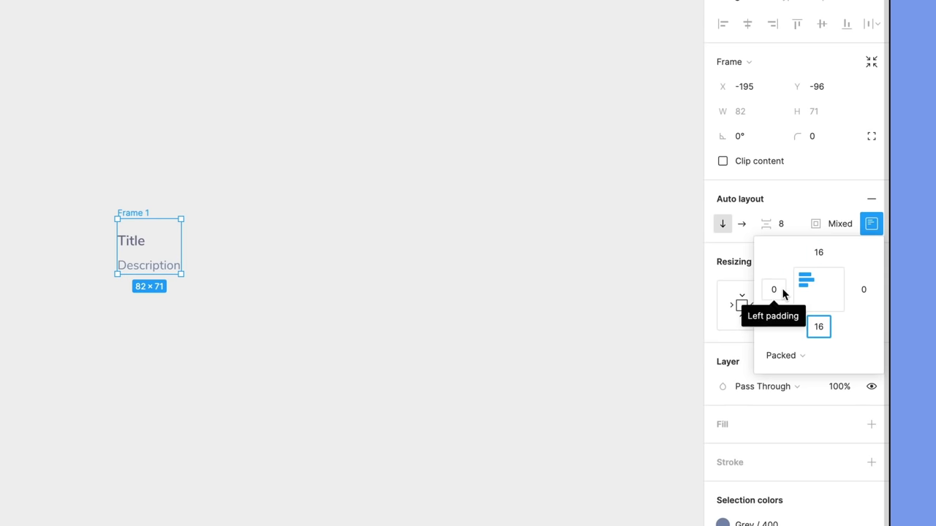
{"action": "left_click", "coordinate": [781, 291]}
{"action": "type", "text": "24"}
{"action": "left_click", "coordinate": [866, 290]}
{"action": "type", "text": "24"}
{"action": "left_click", "coordinate": [871, 225]}
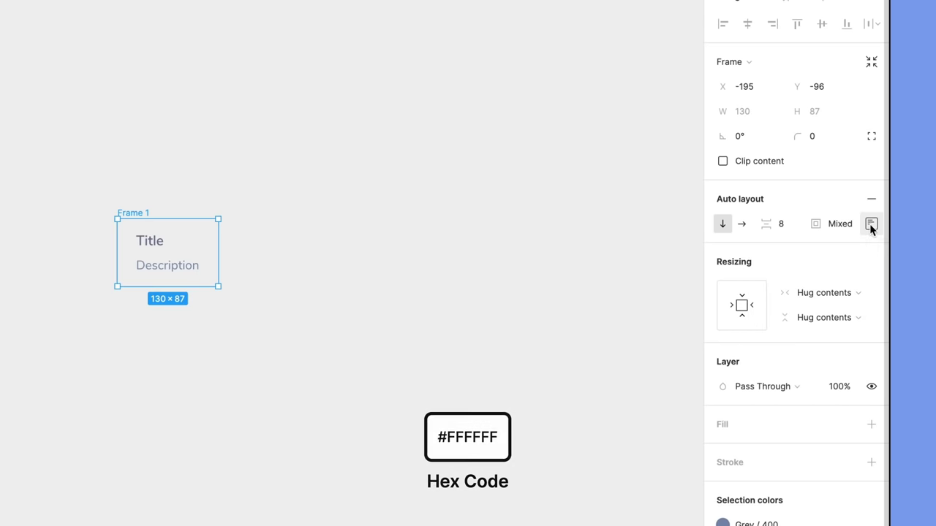
Step: Give the frame a white FFFFFF fill and name it 'Card Details'
{"action": "left_click", "coordinate": [872, 424]}
{"action": "double_click", "coordinate": [131, 171]}
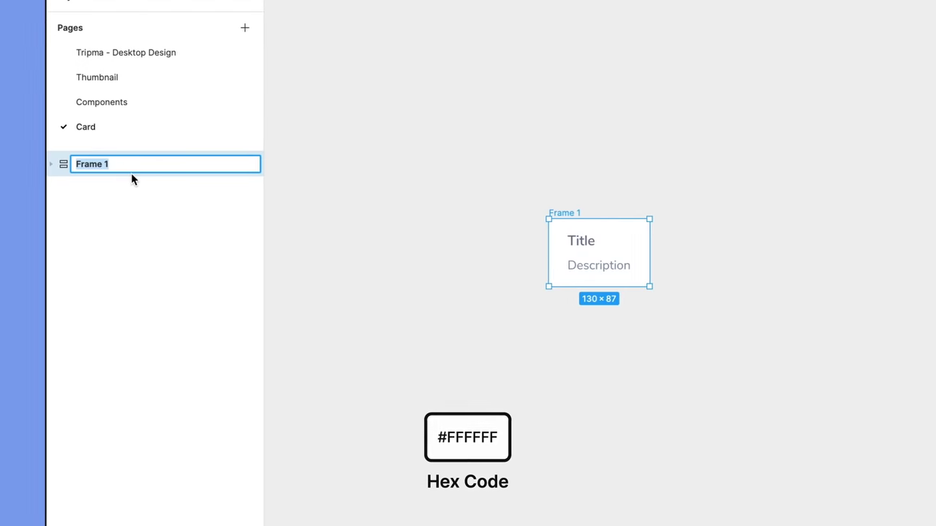
{"action": "type", "text": "Card Details"}
{"action": "key", "text": "Return"}
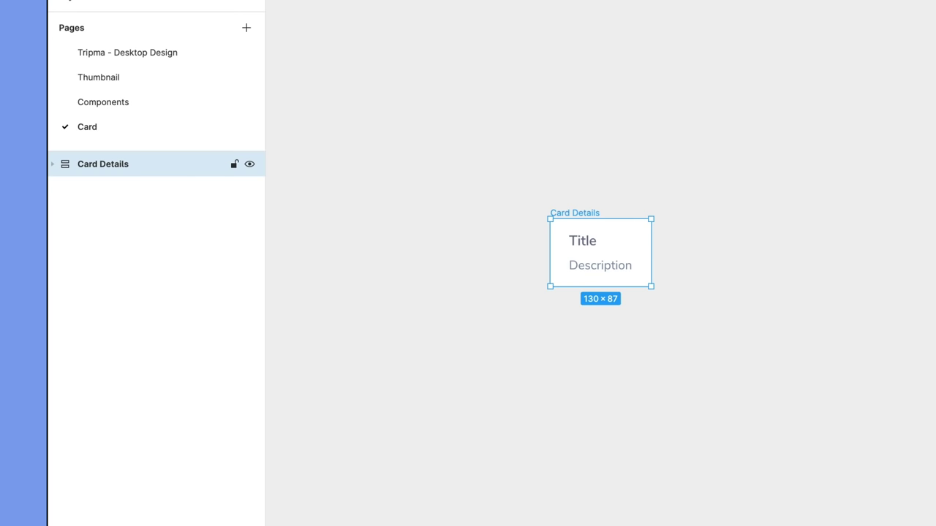
Step: Drag Card Details wider to a fixed 400 width, measuring 400×87
{"action": "left_click_drag", "start_coordinate": [654, 252], "coordinate": [685, 256]}
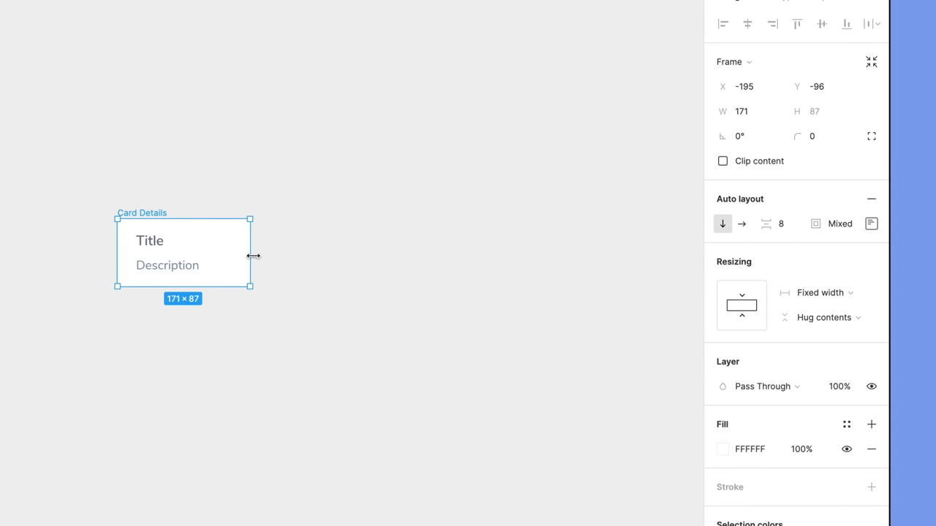
{"action": "left_click_drag", "start_coordinate": [253, 256], "coordinate": [428, 250]}
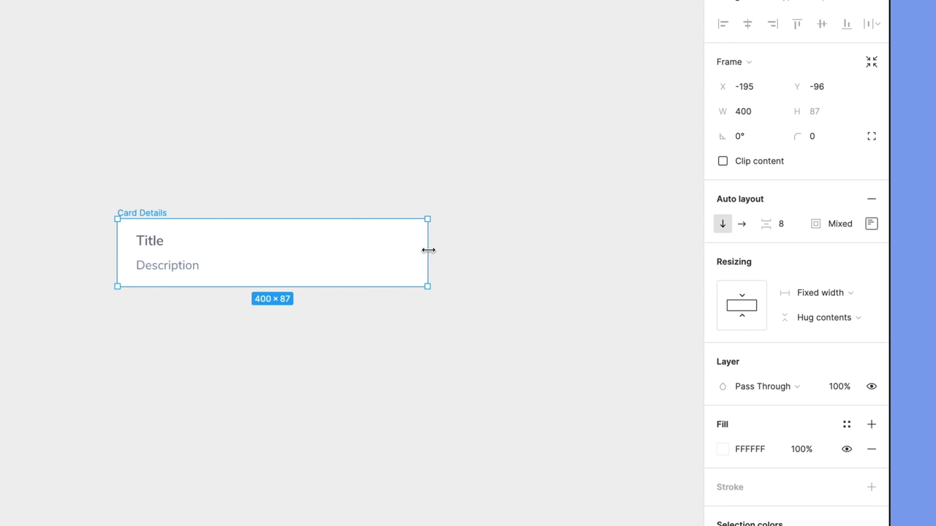
{"action": "left_click", "coordinate": [249, 114]}
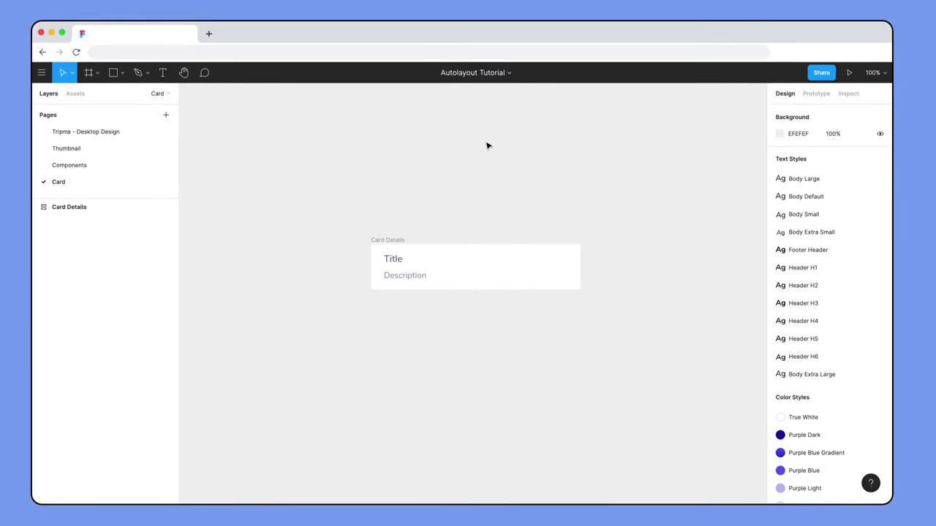
{"action": "left_click_drag", "start_coordinate": [488, 146], "coordinate": [473, 327]}
Step: Draw a 400×400 rectangle above the card and fill it with Kyoto.jpg
{"action": "key", "text": "shift+r"}
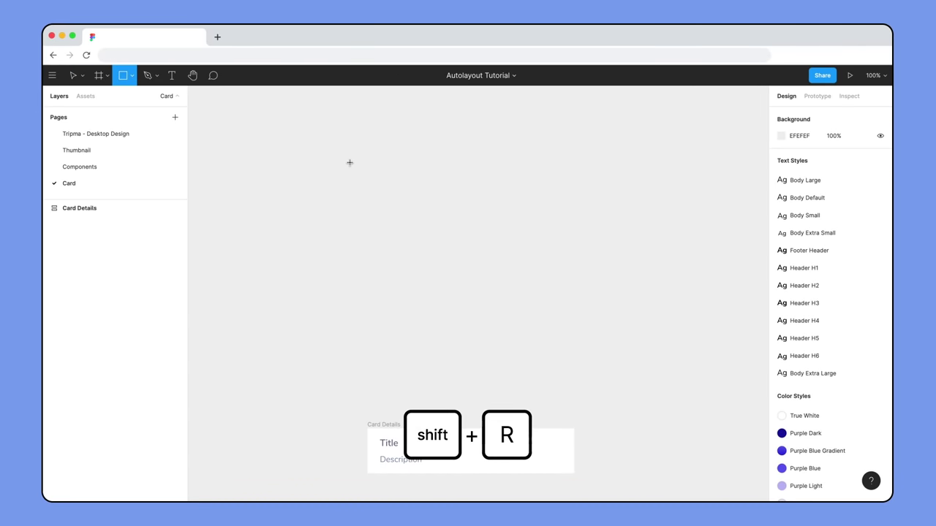
{"action": "left_click_drag", "start_coordinate": [347, 156], "coordinate": [552, 338]}
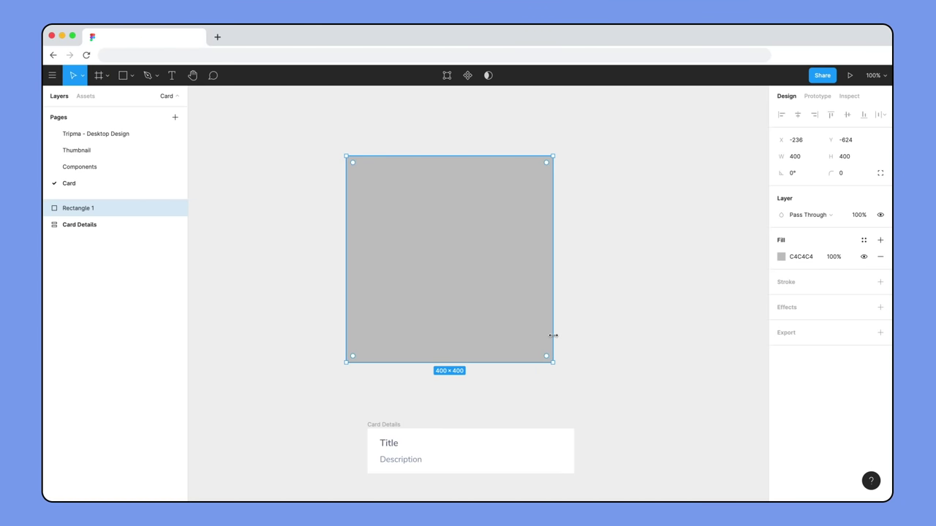
{"action": "key", "text": "super+shift+k"}
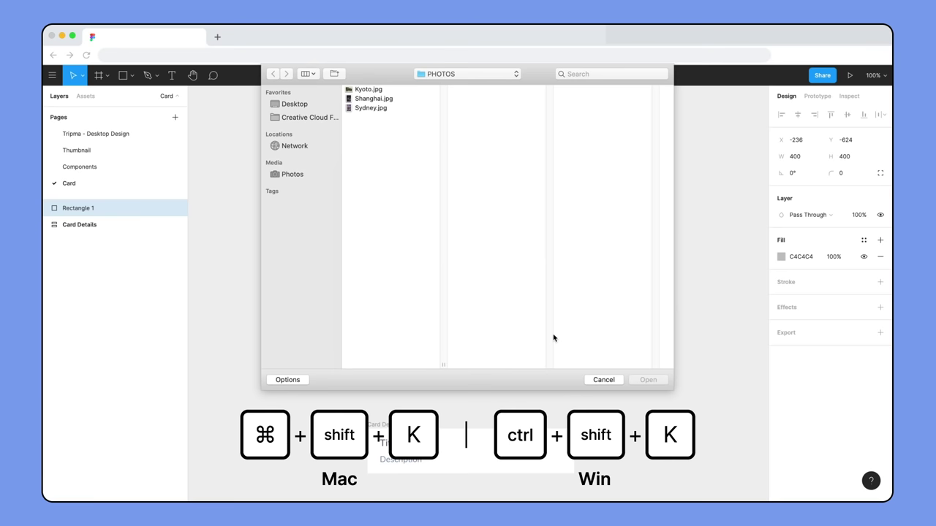
{"action": "left_click", "coordinate": [385, 90]}
{"action": "double_click", "coordinate": [385, 90]}
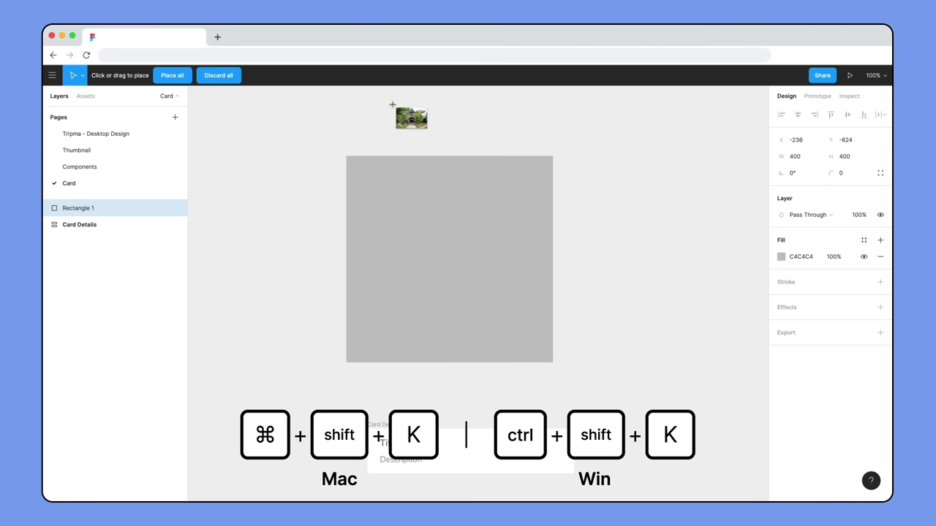
{"action": "left_click", "coordinate": [451, 258]}
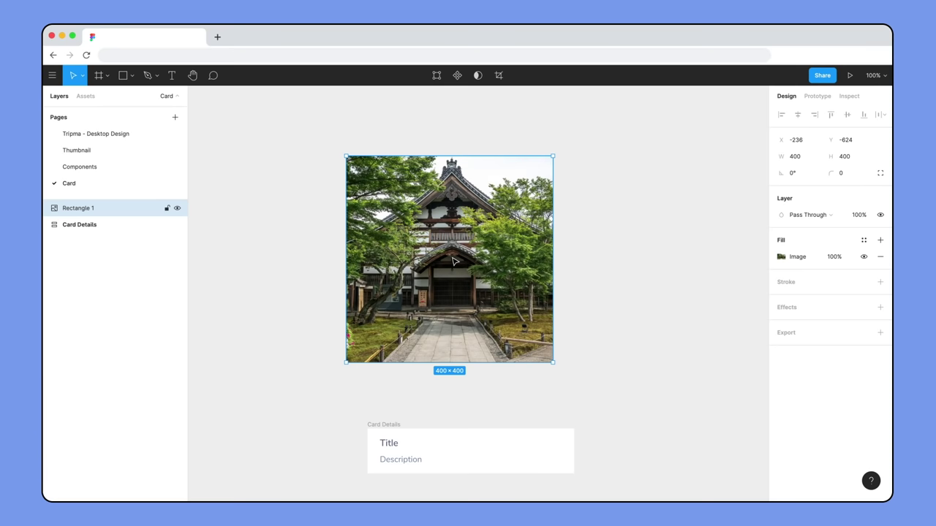
Step: Move the Kyoto image into Card Details above Title and set its width to Fill container
{"action": "left_click_drag", "start_coordinate": [454, 261], "coordinate": [468, 445]}
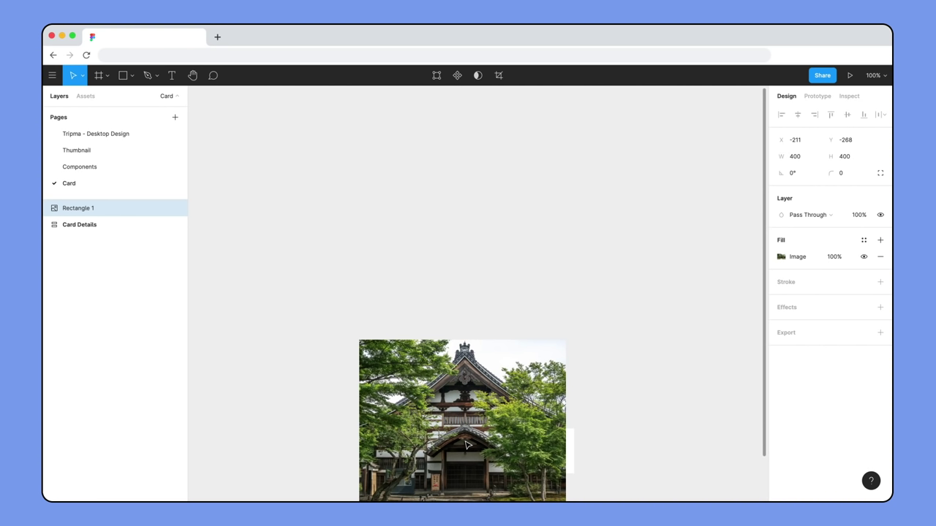
{"action": "left_click_drag", "start_coordinate": [467, 444], "coordinate": [466, 445]}
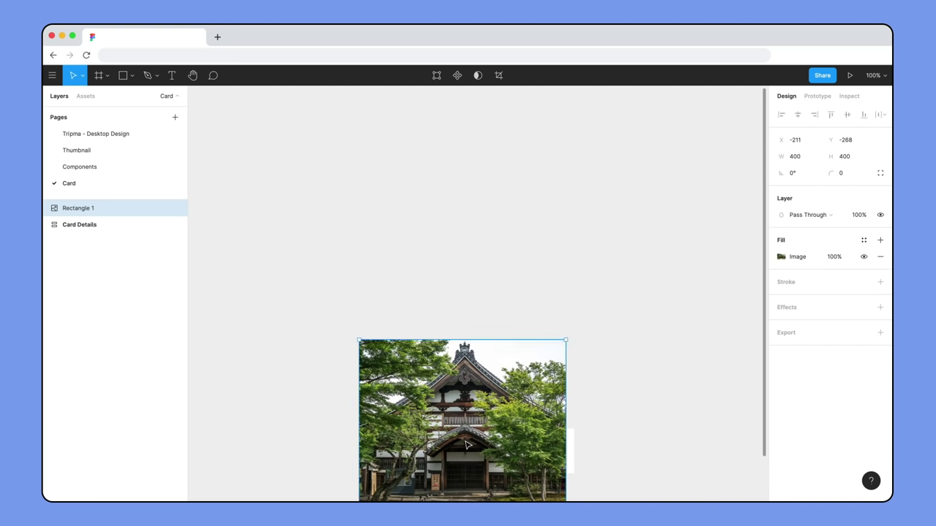
{"action": "left_click_drag", "start_coordinate": [466, 445], "coordinate": [460, 154]}
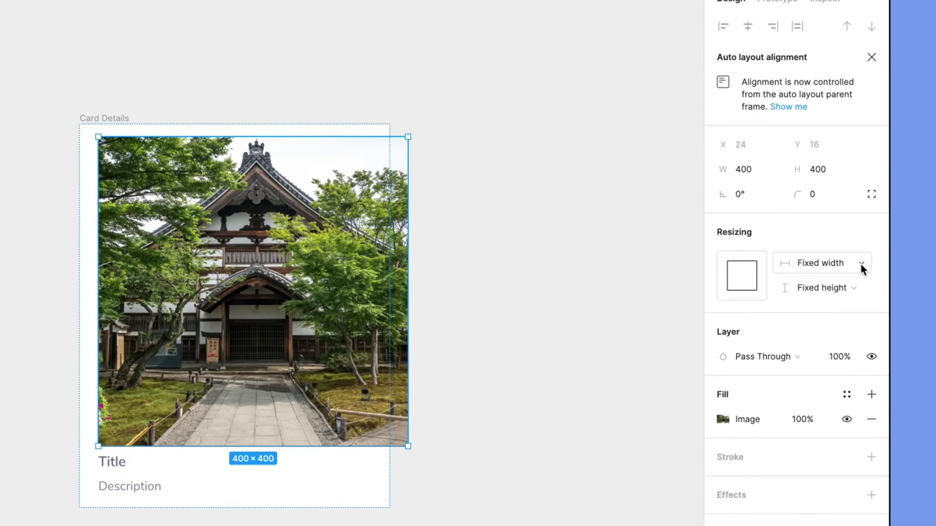
{"action": "left_click", "coordinate": [874, 274]}
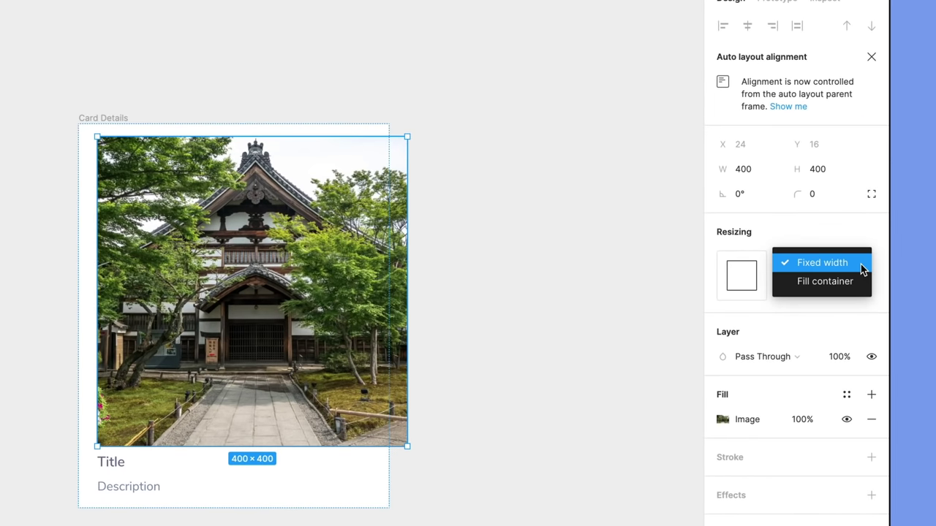
{"action": "left_click", "coordinate": [861, 283]}
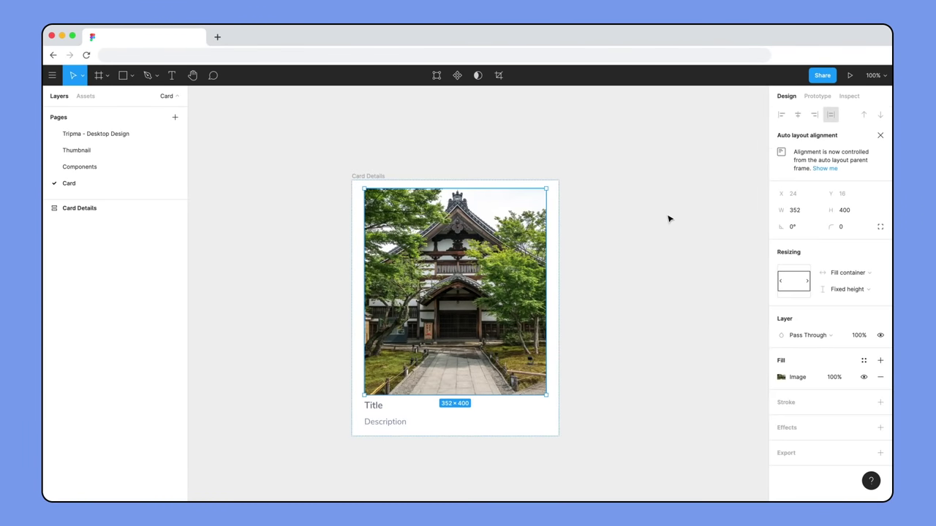
{"action": "left_click", "coordinate": [548, 179]}
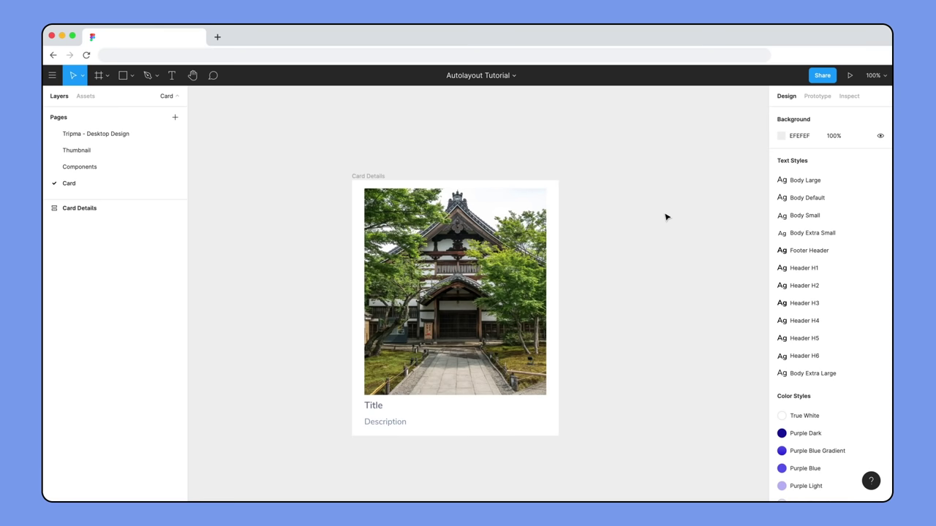
Step: Undo placing the Kyoto image inside Card Details
{"action": "key", "text": "Tab"}
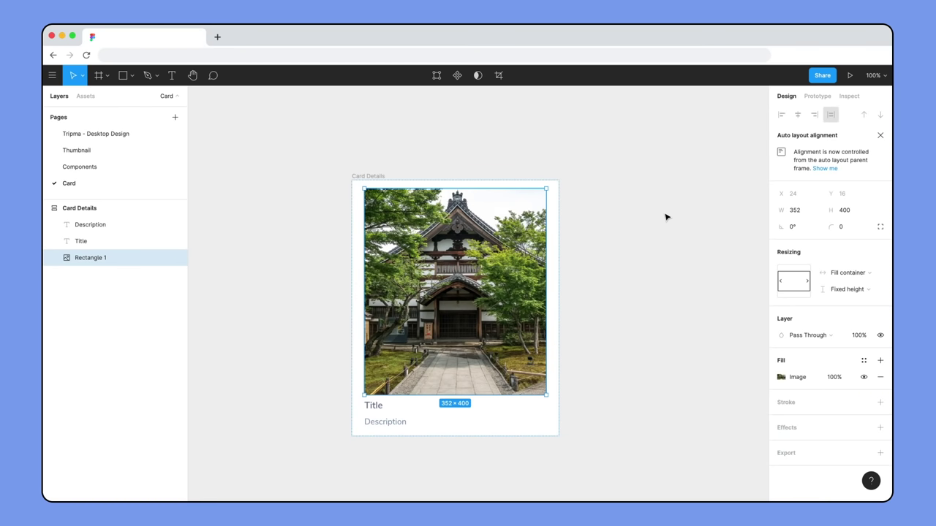
{"action": "key", "text": "ctrl+z"}
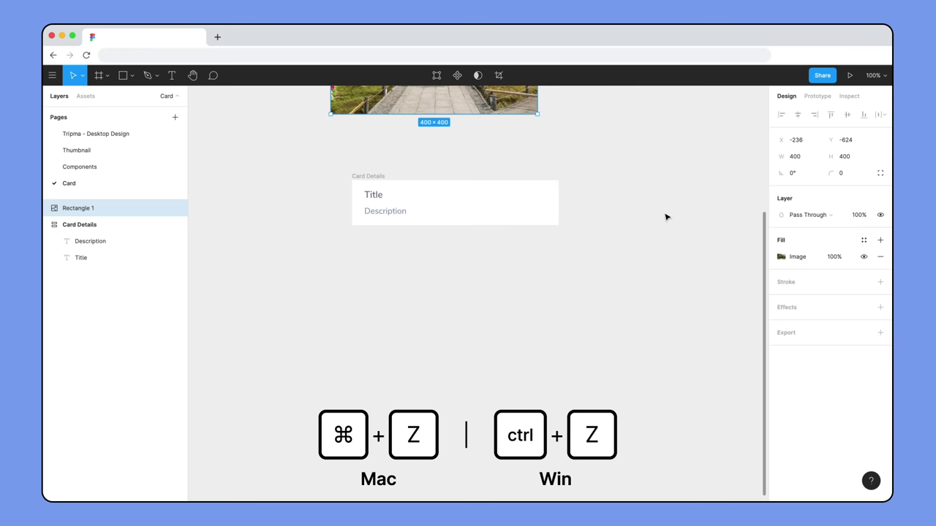
{"action": "left_click_drag", "start_coordinate": [665, 217], "coordinate": [670, 421]}
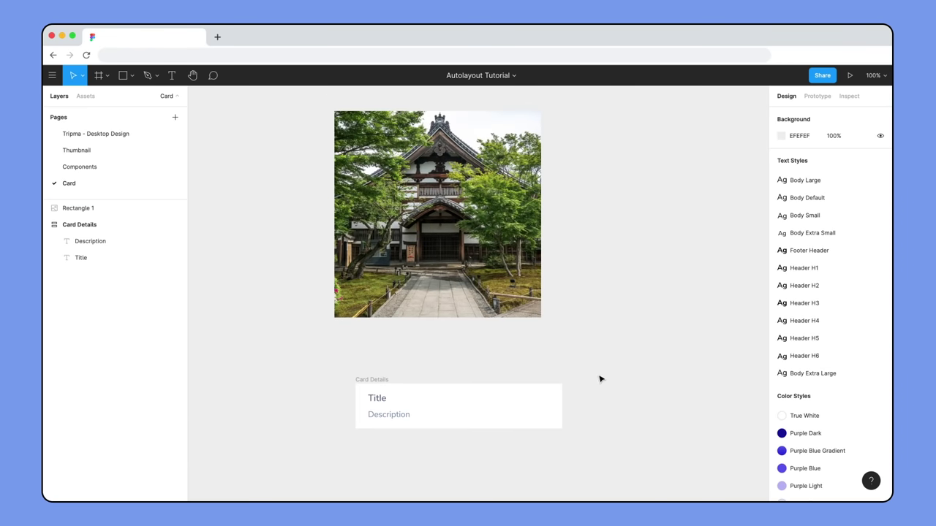
Step: Wrap the image and Card Details in a vertical auto-layout Frame 1 with 0 spacing
{"action": "left_click_drag", "start_coordinate": [314, 105], "coordinate": [603, 439]}
{"action": "key", "text": "shift+a"}
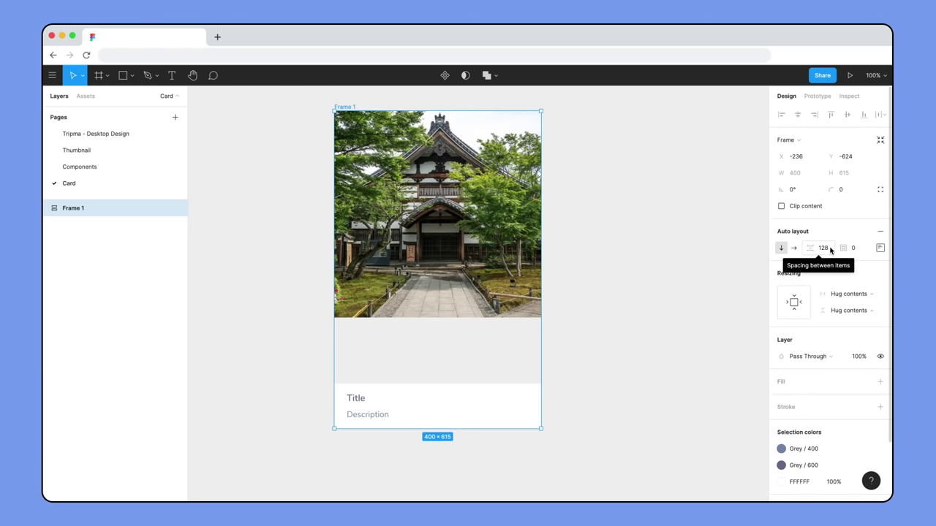
{"action": "left_click", "coordinate": [831, 250]}
{"action": "type", "text": "0"}
{"action": "key", "text": "Return"}
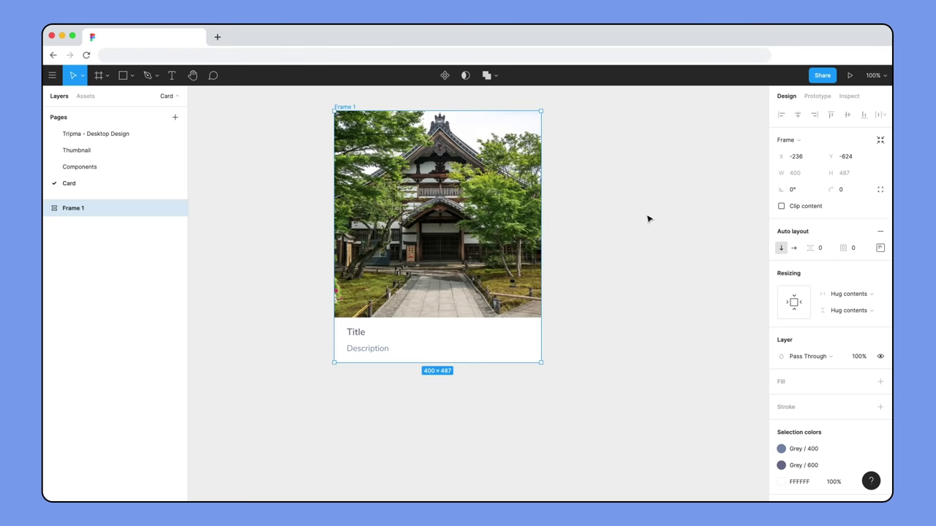
{"action": "left_click", "coordinate": [648, 218]}
{"action": "key", "text": "shift+2"}
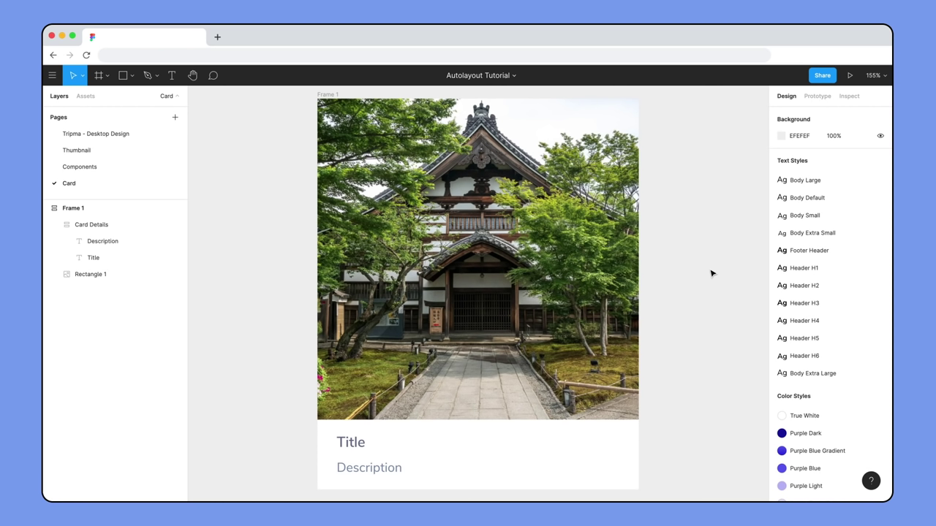
Step: Replace the Description placeholder with the pasted Kōdaiji Temple sentence
{"action": "key", "text": "shift+0"}
{"action": "double_click", "coordinate": [431, 408]}
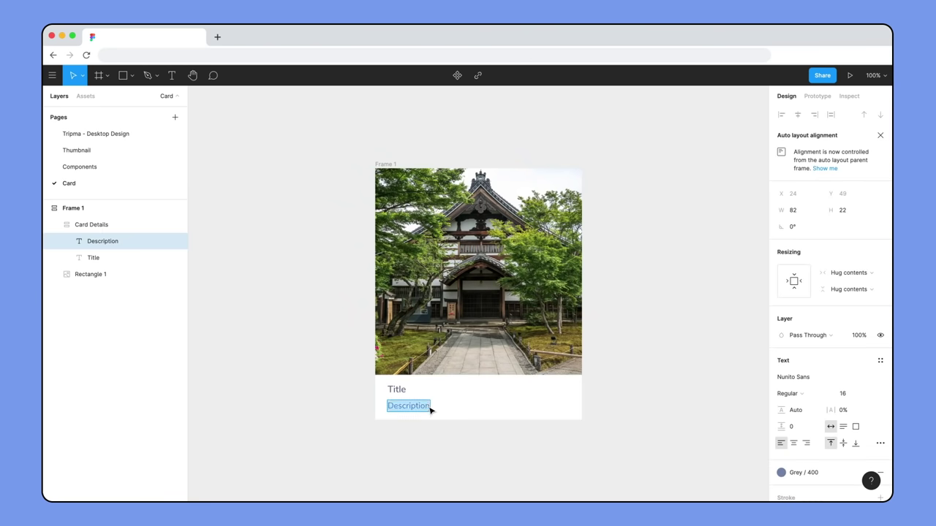
{"action": "type", "text": "Step back in time in the Gion district by visiting Kōdaiji Temple located in Kyoto."}
{"action": "key", "text": "Escape"}
{"action": "left_click", "coordinate": [660, 267]}
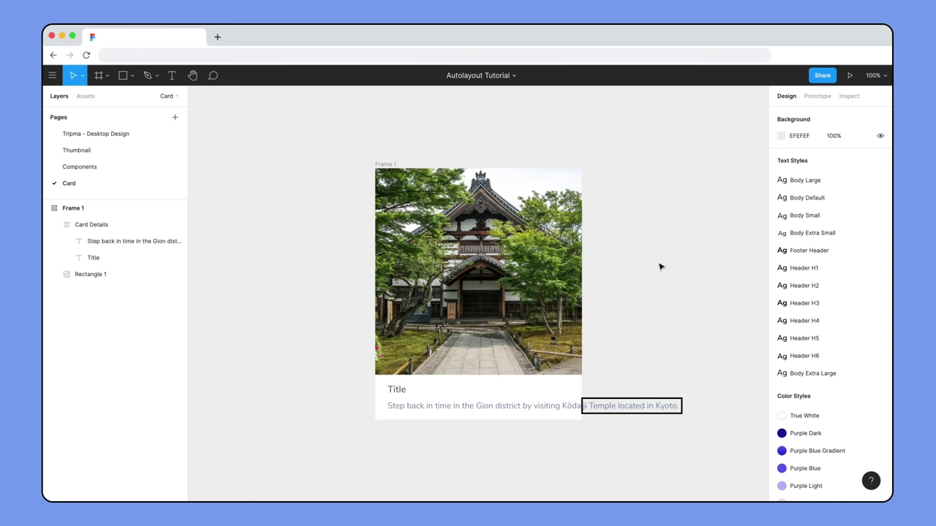
Step: Keep Card Details at a fixed width
{"action": "left_click", "coordinate": [92, 224]}
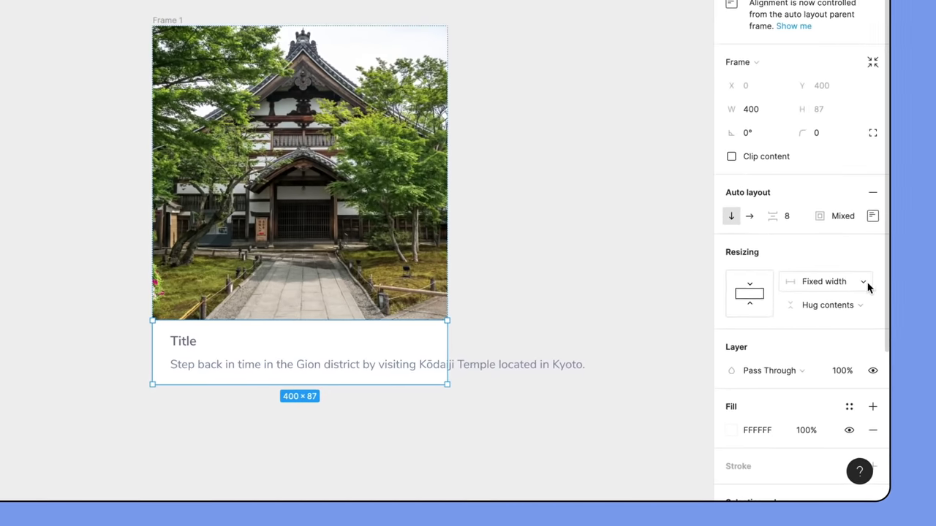
{"action": "left_click", "coordinate": [867, 346]}
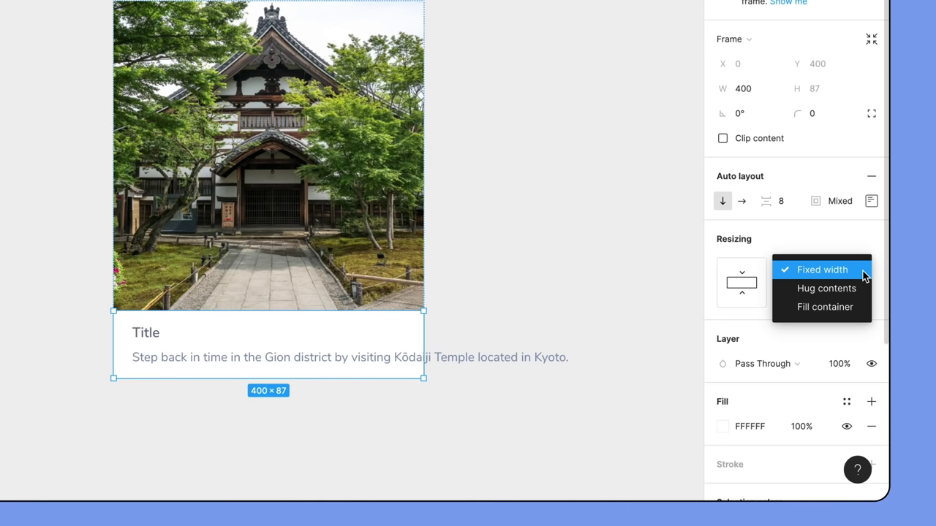
{"action": "left_click", "coordinate": [865, 272]}
{"action": "left_click", "coordinate": [234, 359]}
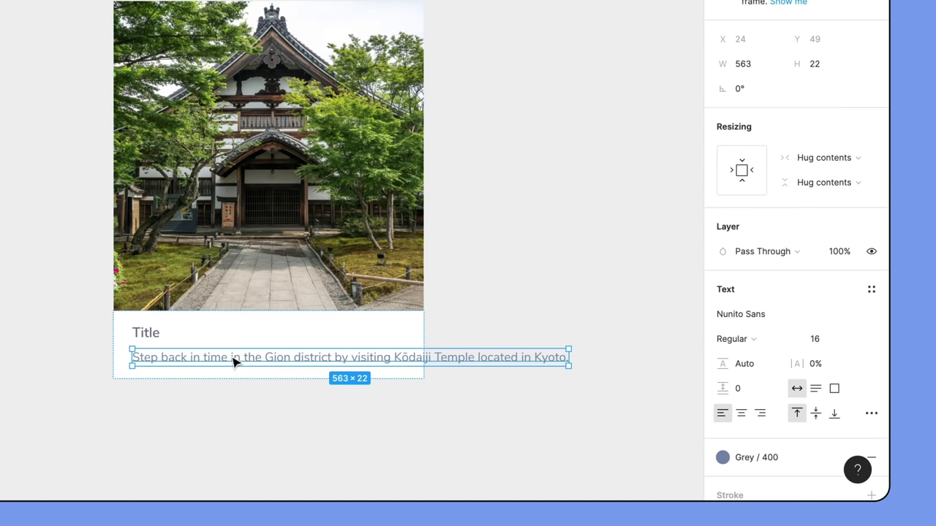
{"action": "left_click", "coordinate": [857, 158]}
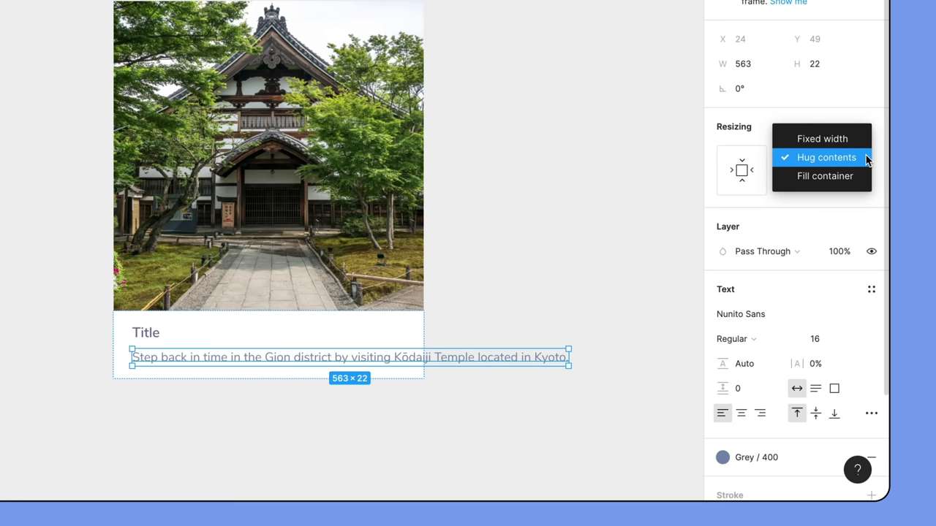
{"action": "left_click", "coordinate": [557, 157]}
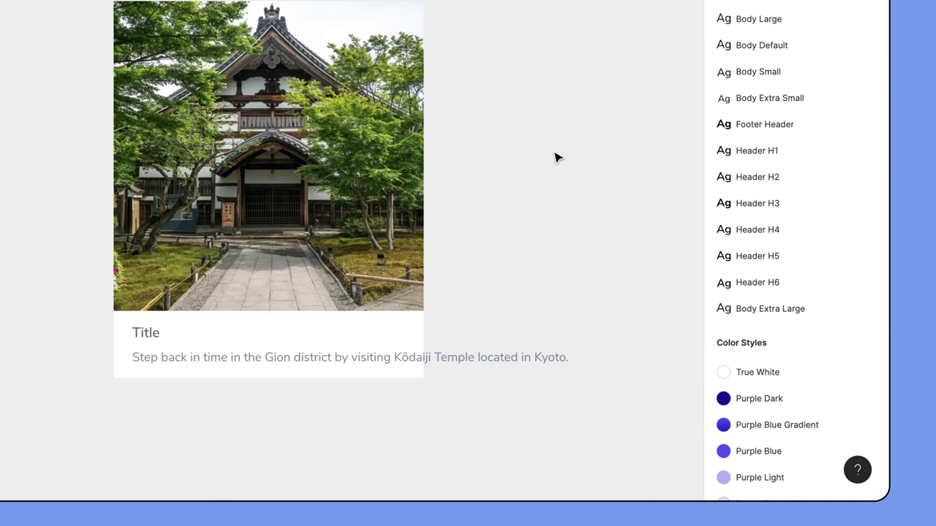
Step: Set Title and Description width to Fill container so the description wraps
{"action": "left_click", "coordinate": [157, 335]}
{"action": "left_click", "coordinate": [194, 361], "text": "shift"}
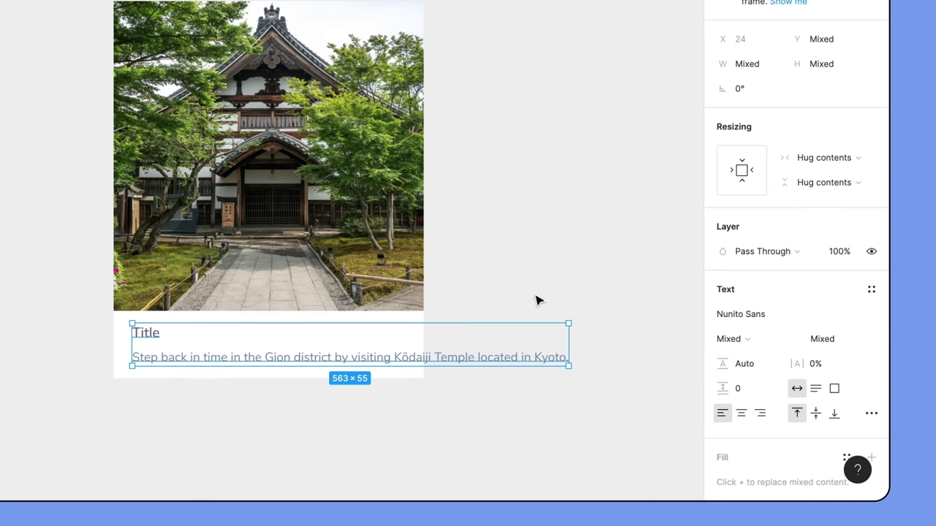
{"action": "left_click", "coordinate": [857, 158]}
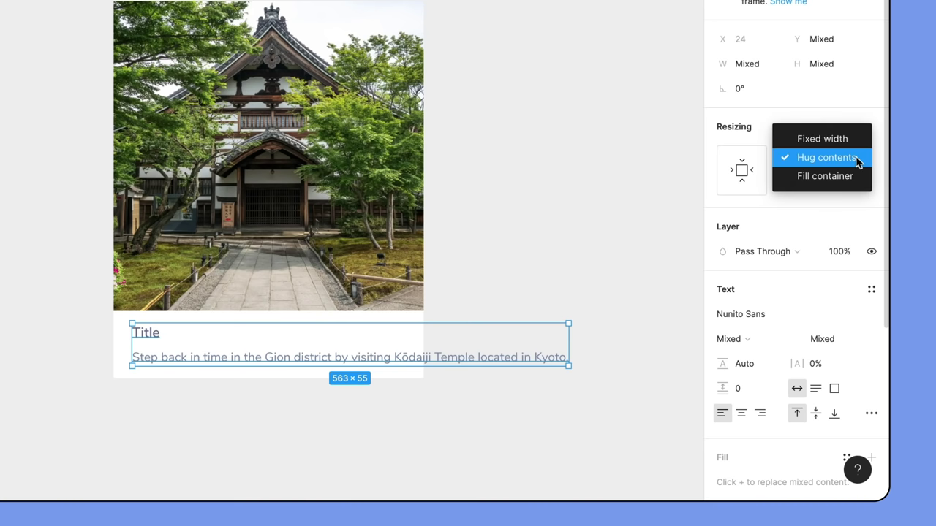
{"action": "left_click", "coordinate": [860, 177]}
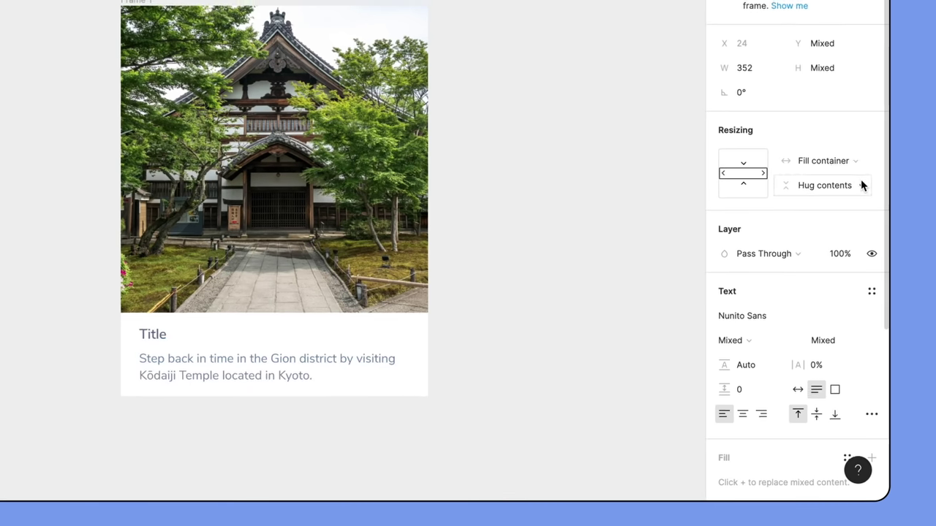
{"action": "left_click", "coordinate": [561, 142]}
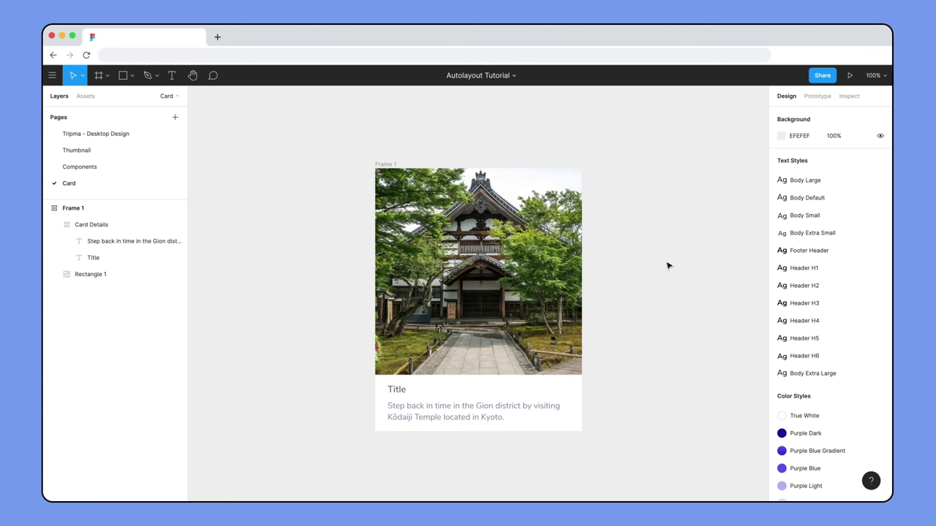
{"action": "left_click", "coordinate": [124, 208]}
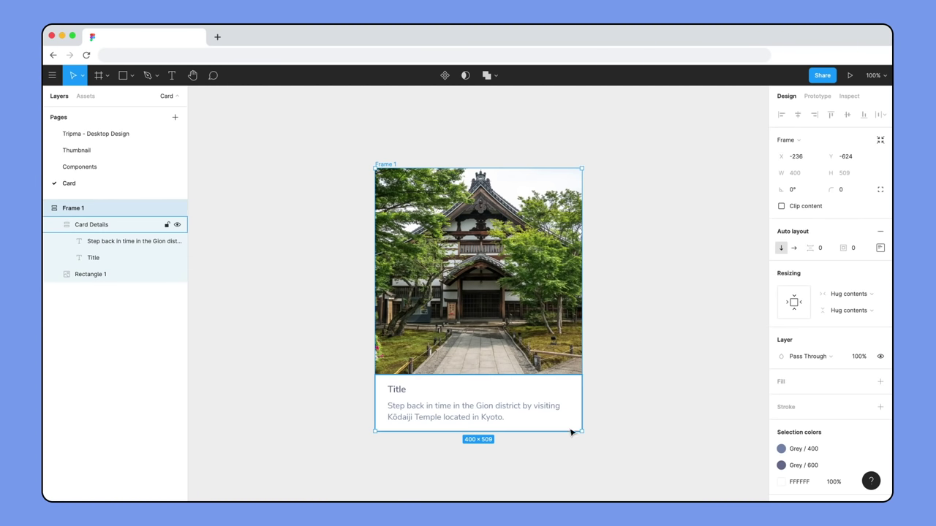
{"action": "left_click_drag", "start_coordinate": [581, 433], "coordinate": [624, 477]}
{"action": "double_click", "coordinate": [623, 476]}
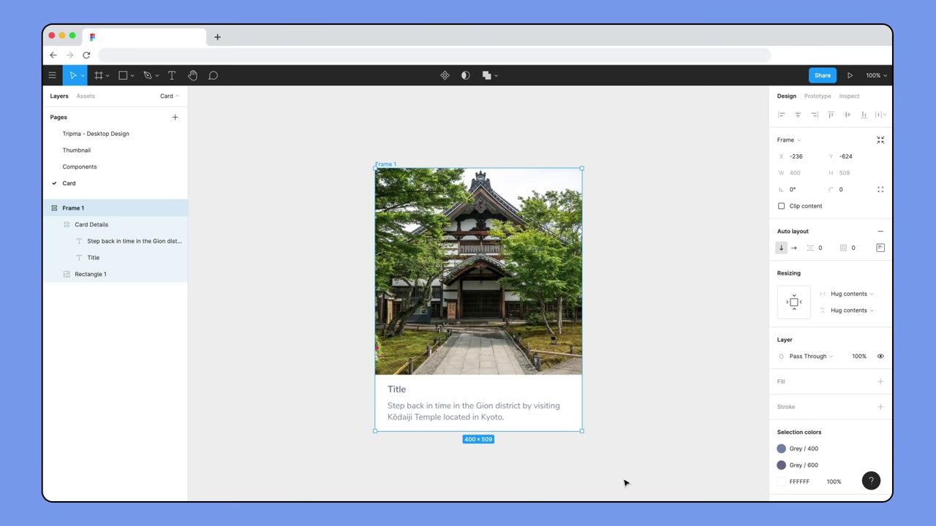
{"action": "key", "text": "Return"}
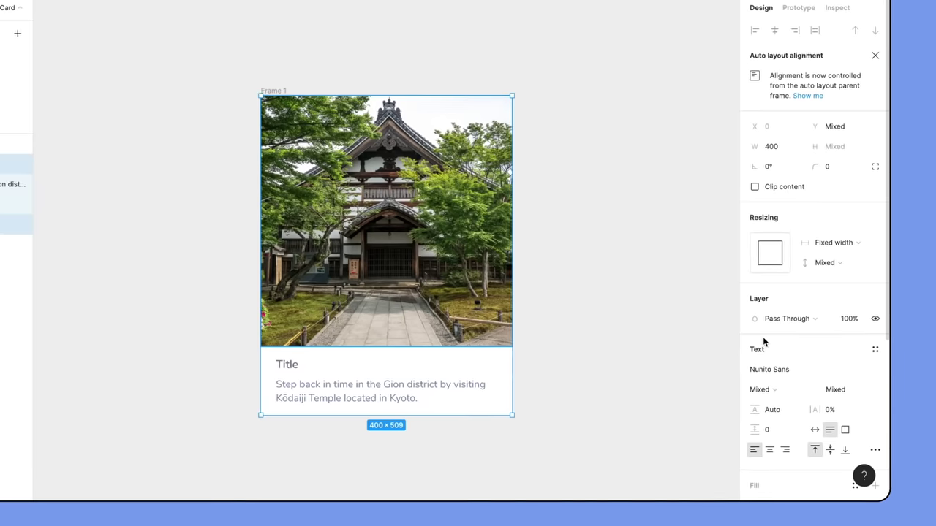
Step: Set the photo and Card Details to Fill container in width and height, splitting Frame 1 evenly
{"action": "left_click", "coordinate": [861, 243]}
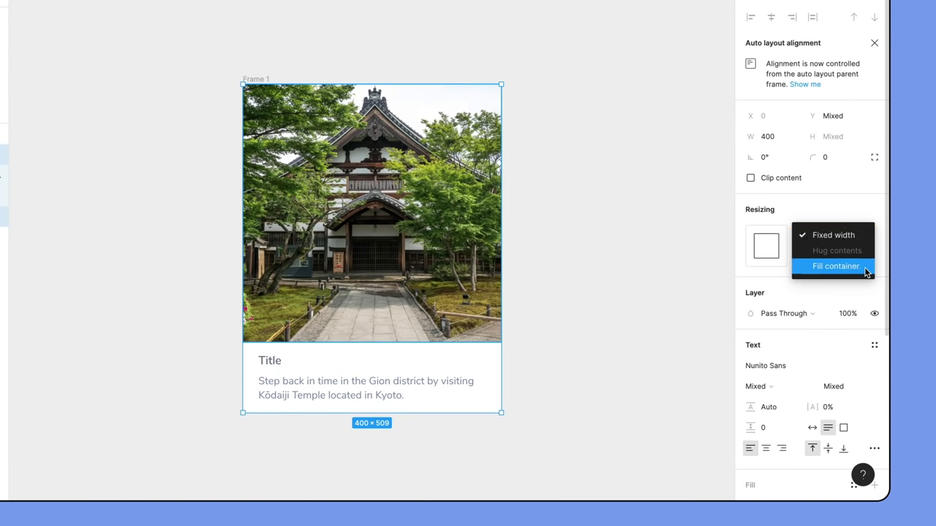
{"action": "left_click", "coordinate": [864, 267]}
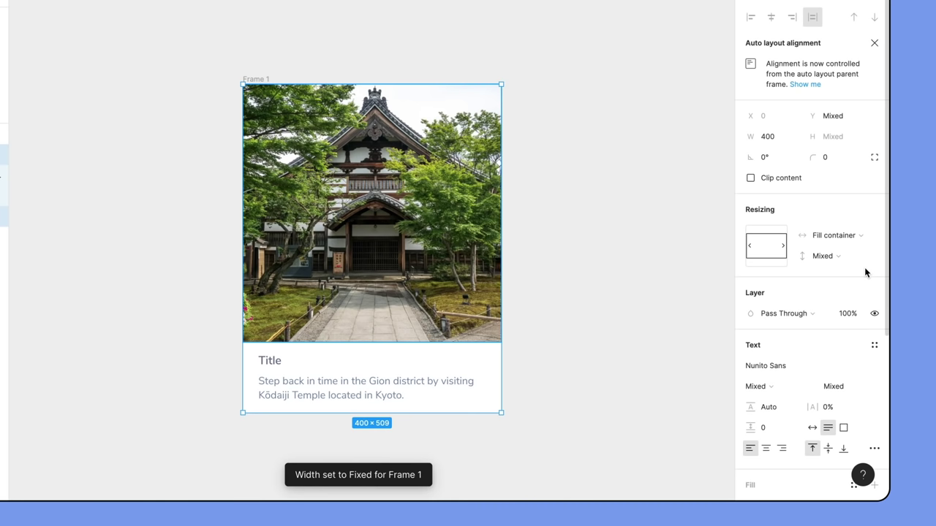
{"action": "mouse_move", "coordinate": [502, 213]}
{"action": "left_mouse_down"}
{"action": "mouse_move", "coordinate": [621, 223]}
{"action": "mouse_move", "coordinate": [517, 223]}
{"action": "left_mouse_up"}
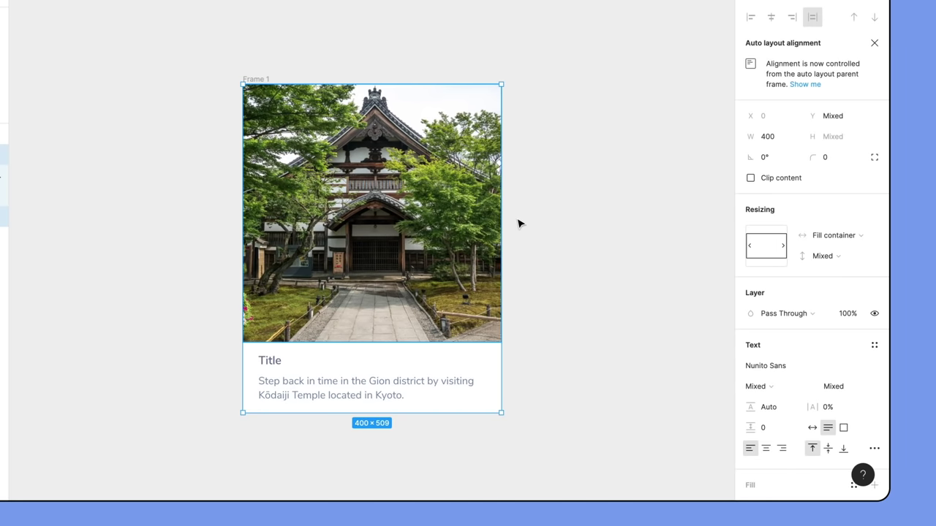
{"action": "left_click_drag", "start_coordinate": [443, 412], "coordinate": [444, 358]}
{"action": "key", "text": "ctrl+z"}
{"action": "left_click", "coordinate": [865, 258]}
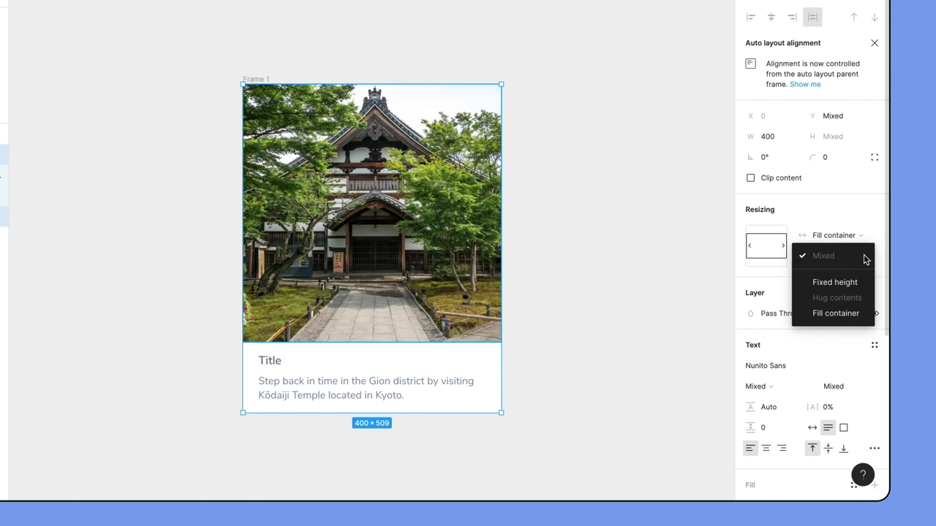
{"action": "left_click", "coordinate": [865, 320]}
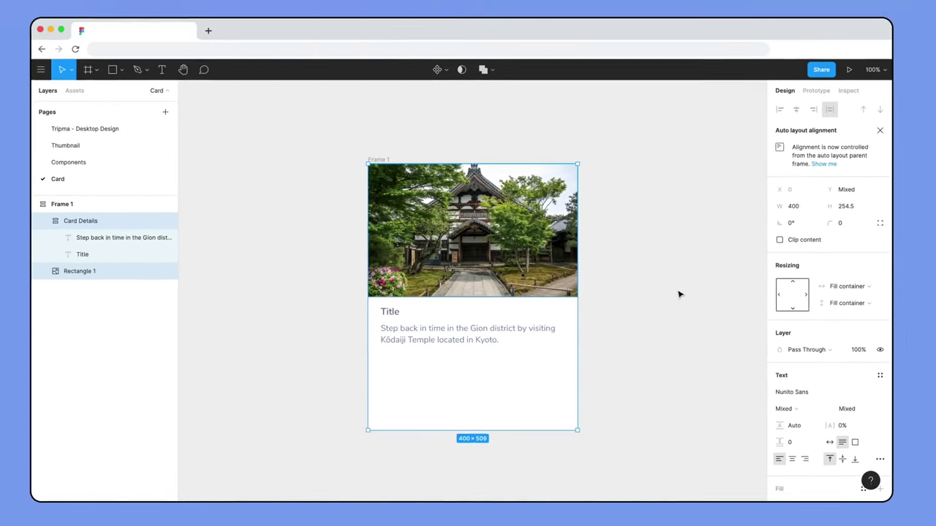
{"action": "left_click", "coordinate": [626, 246]}
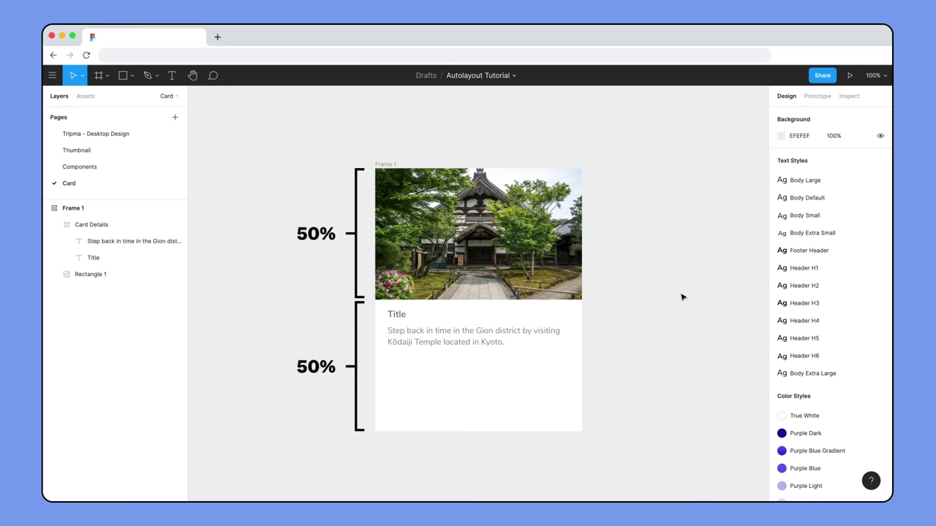
Step: Duplicate the Kyoto image, then delete the extra image rectangle
{"action": "left_click", "coordinate": [480, 242]}
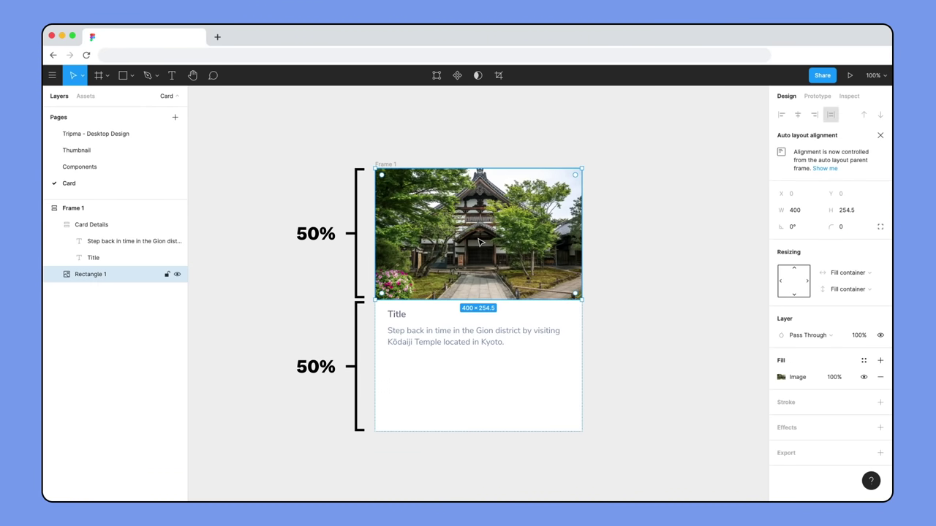
{"action": "key", "text": "super+d"}
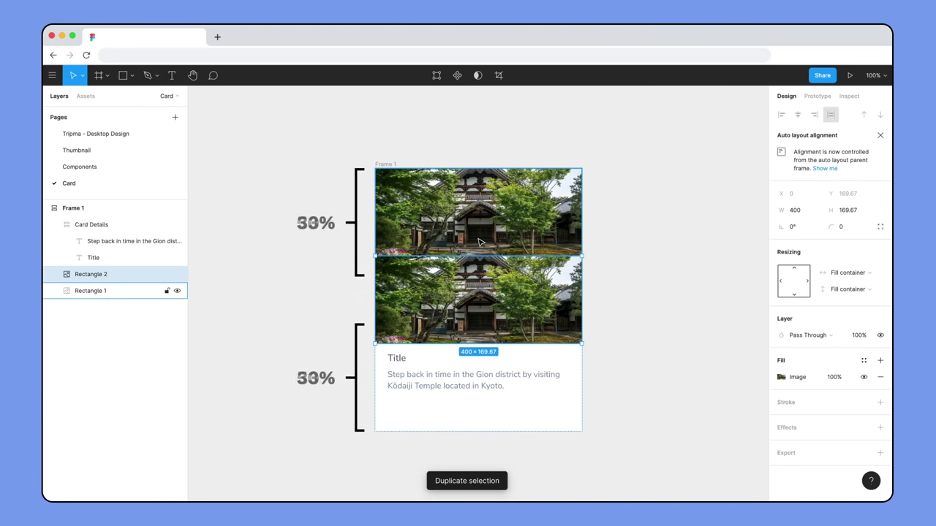
{"action": "left_click", "coordinate": [663, 292]}
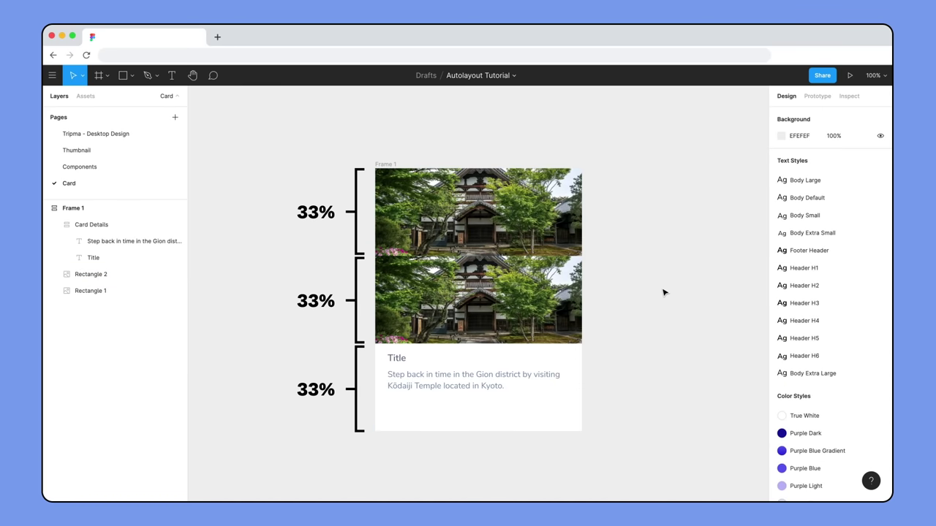
{"action": "key", "text": "Tab"}
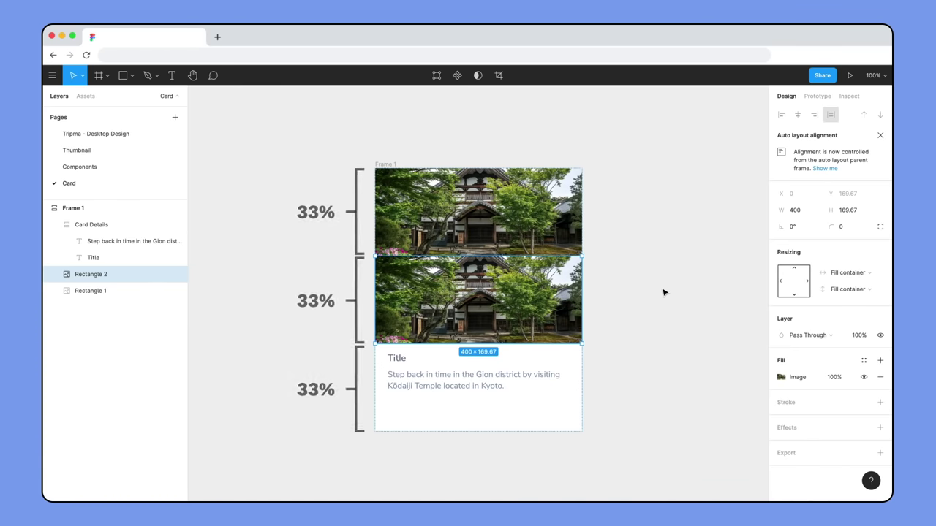
{"action": "key", "text": "Delete"}
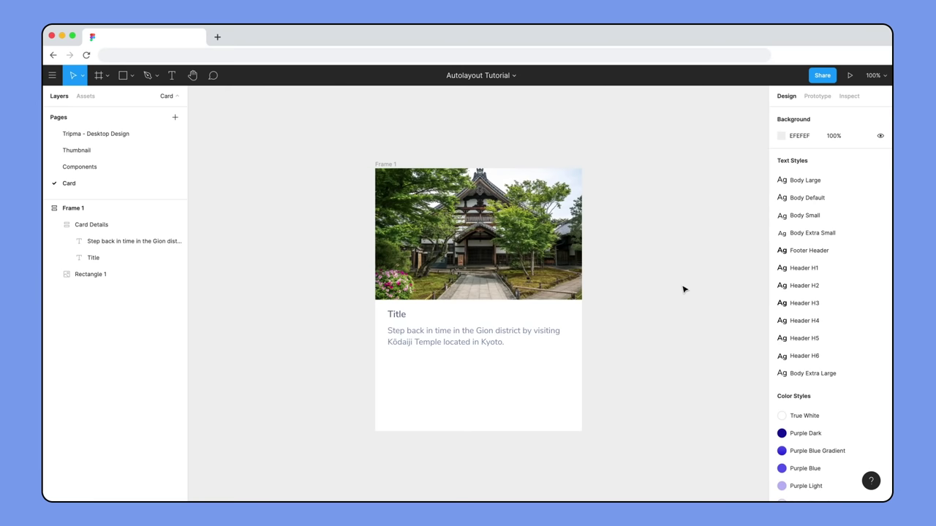
Step: Set Card Details' height to Hug contents and resize Frame 1 to 322×423
{"action": "left_click", "coordinate": [558, 312]}
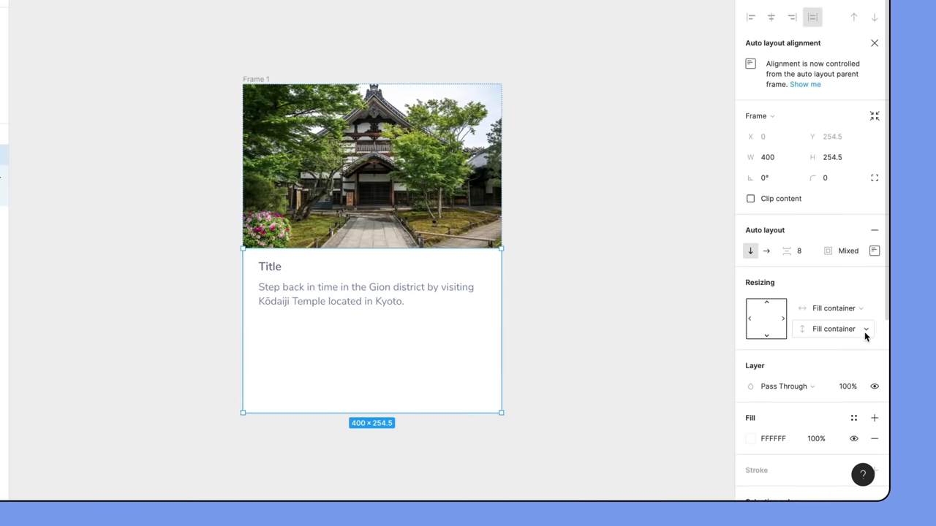
{"action": "left_click", "coordinate": [865, 331]}
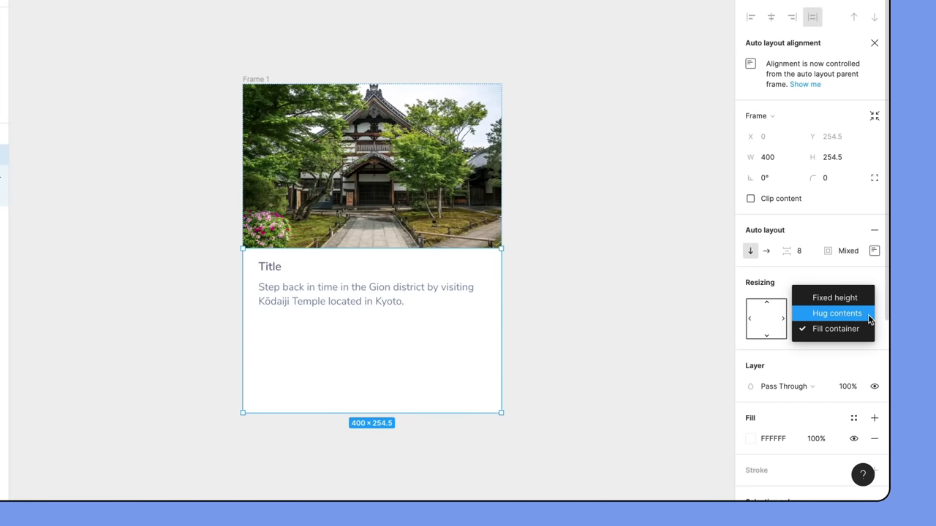
{"action": "left_click", "coordinate": [868, 319]}
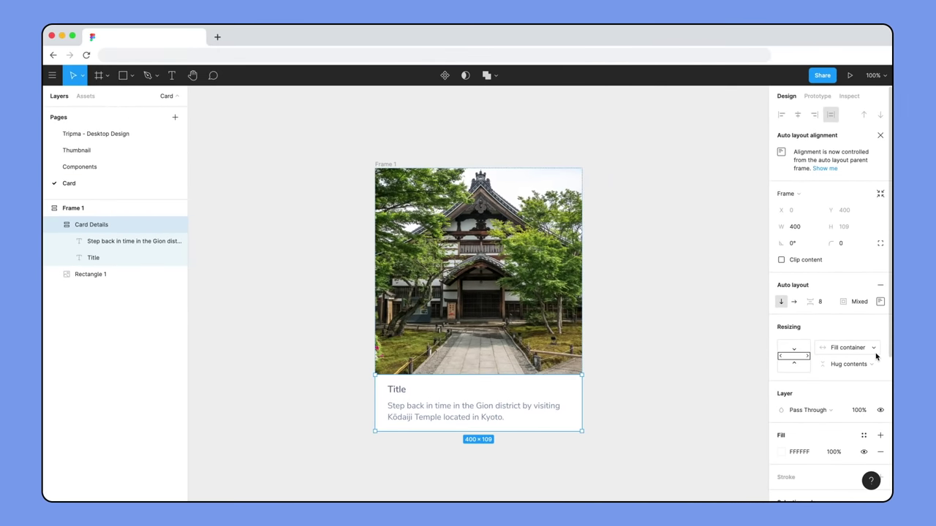
{"action": "key", "text": "shift+Return"}
{"action": "left_click_drag", "start_coordinate": [582, 432], "coordinate": [541, 387]}
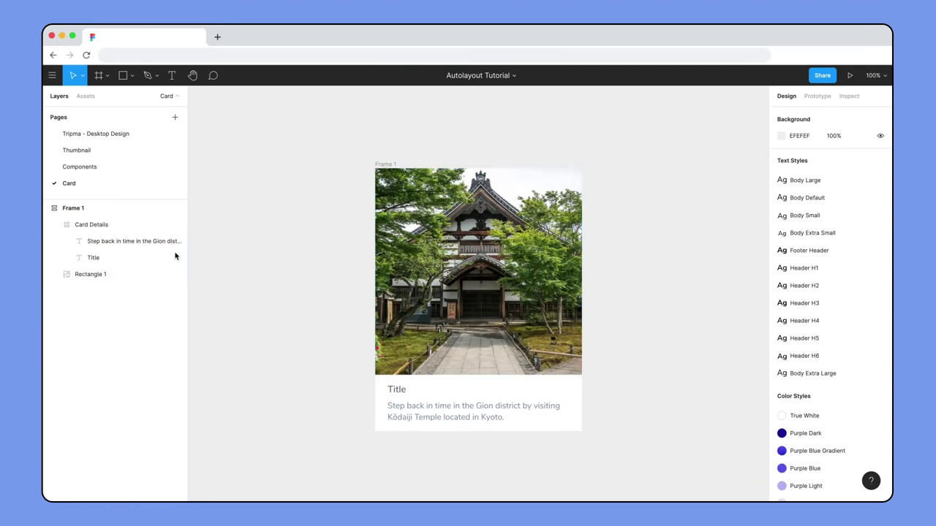
Step: Rename Frame 1 to Card and set its corner radius to 8
{"action": "double_click", "coordinate": [89, 208]}
{"action": "type", "text": "Card"}
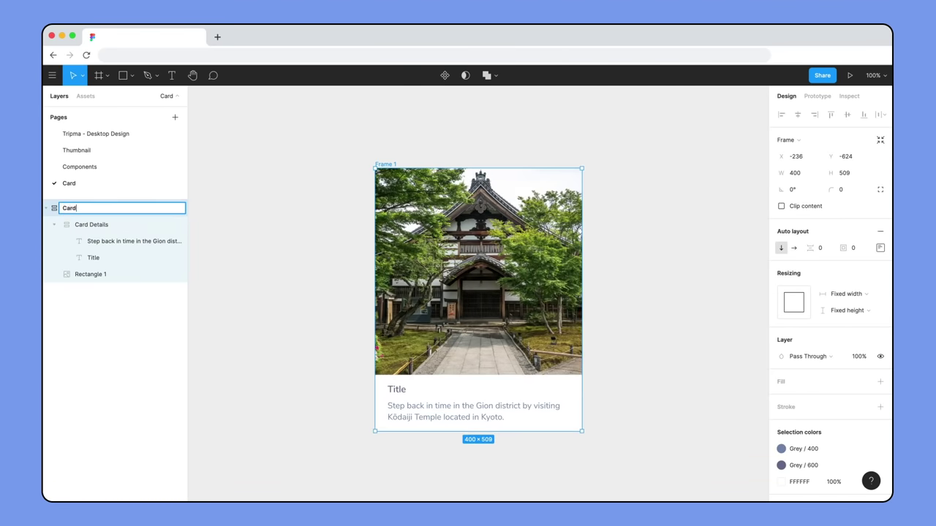
{"action": "key", "text": "Return"}
{"action": "left_click", "coordinate": [842, 190]}
{"action": "type", "text": "8"}
{"action": "key", "text": "Return"}
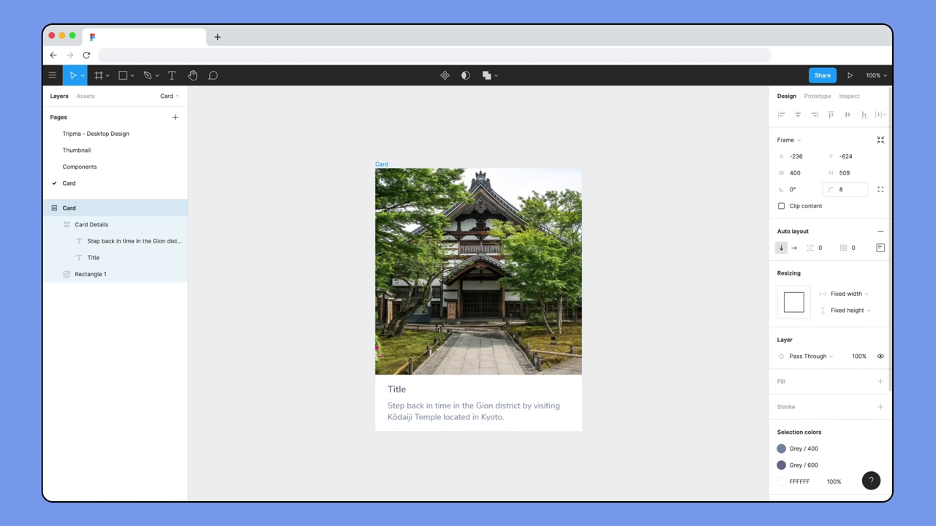
Step: Clip the Card's content, apply the elevation / light shadow style, and make it a component
{"action": "left_click", "coordinate": [781, 207]}
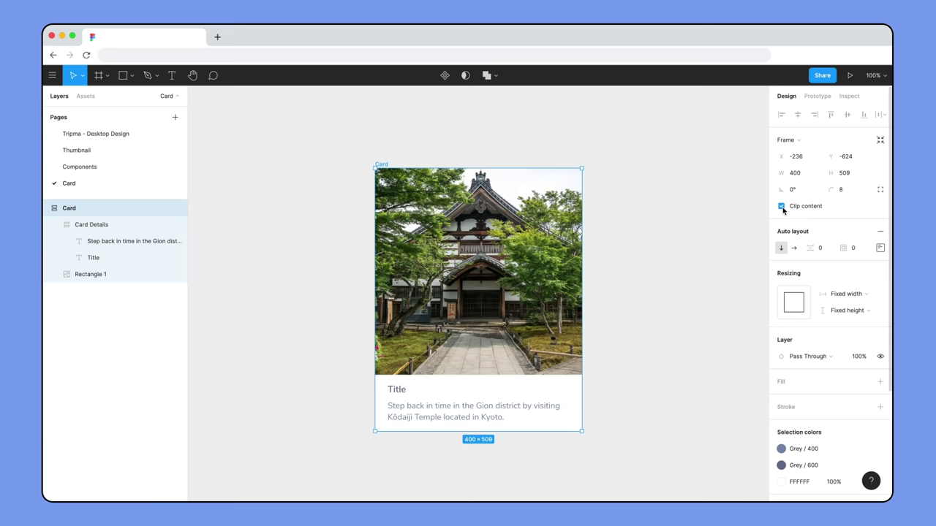
{"action": "scroll", "coordinate": [786, 219], "scroll_direction": "down", "scroll_amount": 5}
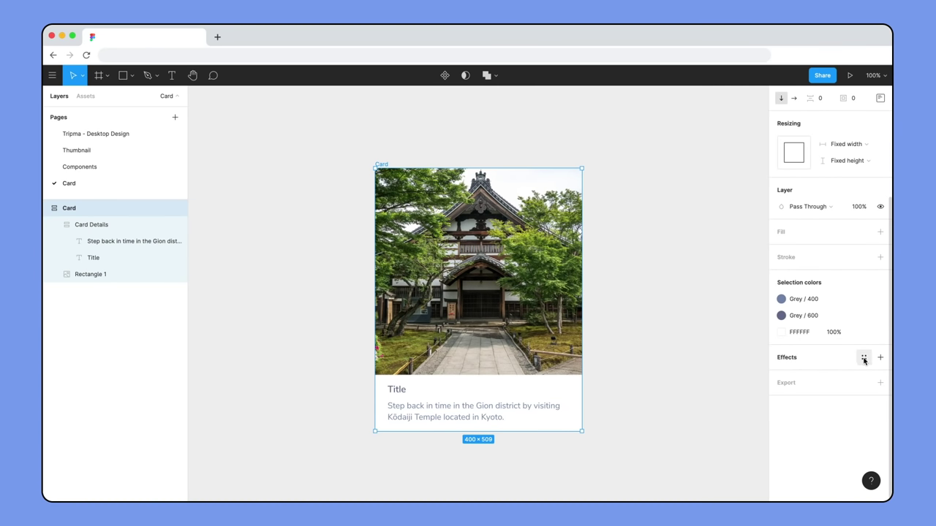
{"action": "left_click", "coordinate": [863, 358]}
{"action": "left_click", "coordinate": [829, 472]}
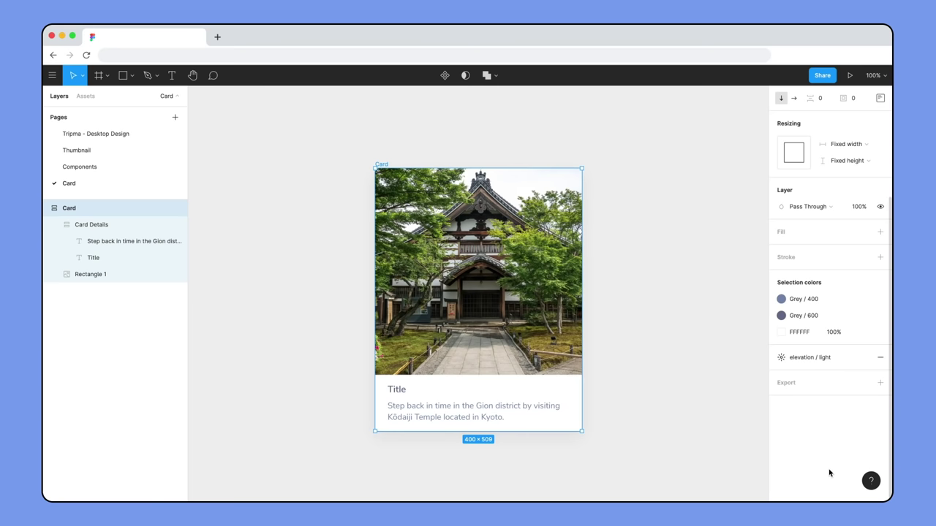
{"action": "key", "text": "super+alt+k"}
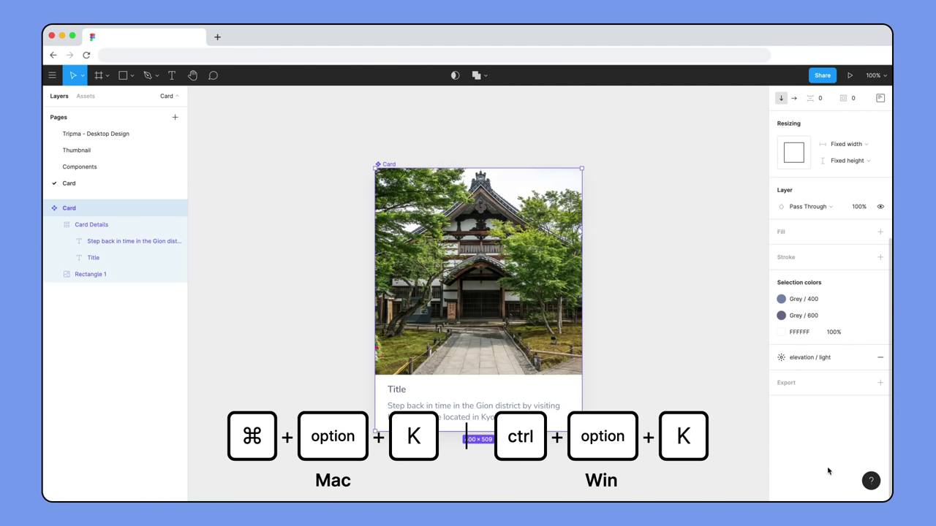
{"action": "left_click", "coordinate": [660, 290]}
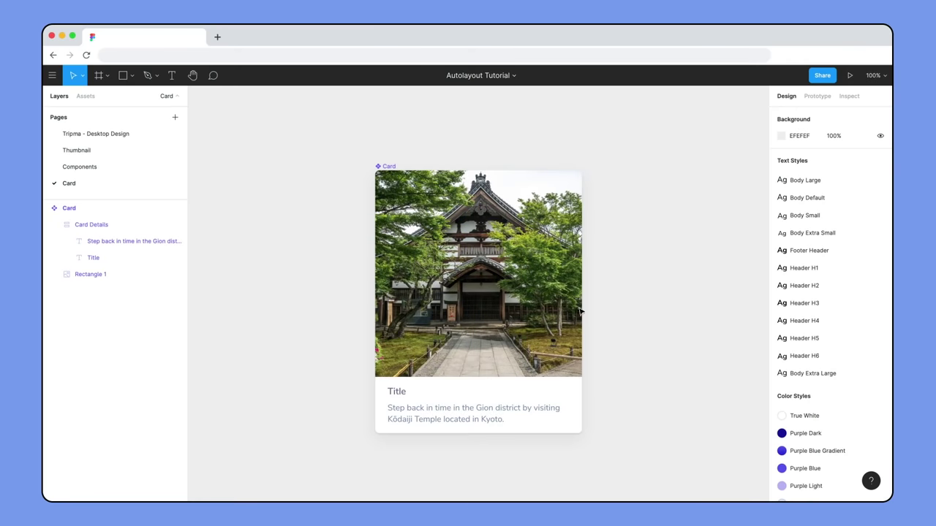
Step: Duplicate the card's Title text and change the copy to $1,000
{"action": "left_click", "coordinate": [402, 396]}
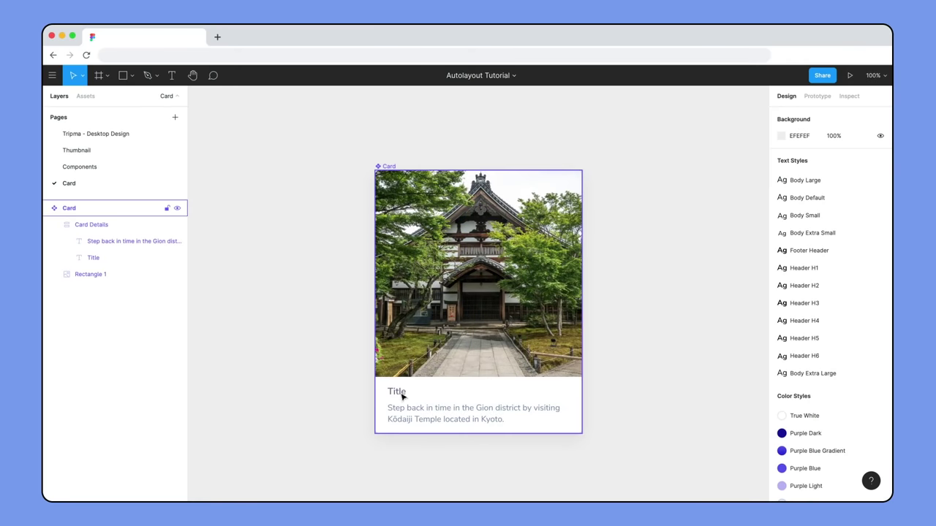
{"action": "double_click", "coordinate": [403, 395]}
{"action": "left_click", "coordinate": [402, 395]}
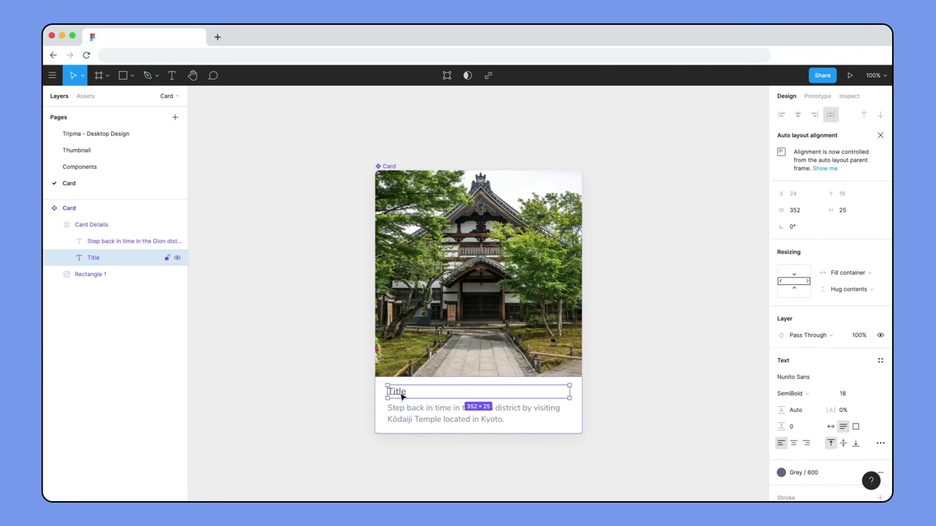
{"action": "key", "text": "super+d"}
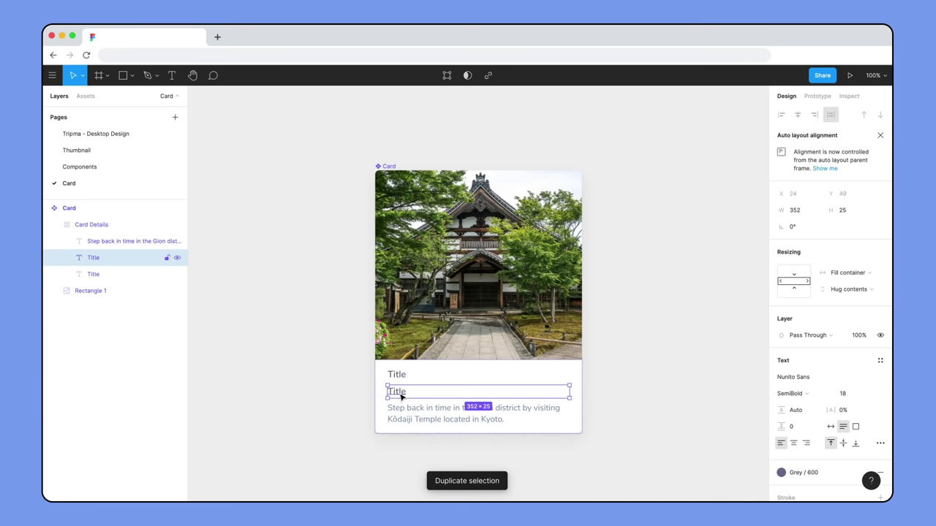
{"action": "double_click", "coordinate": [400, 397]}
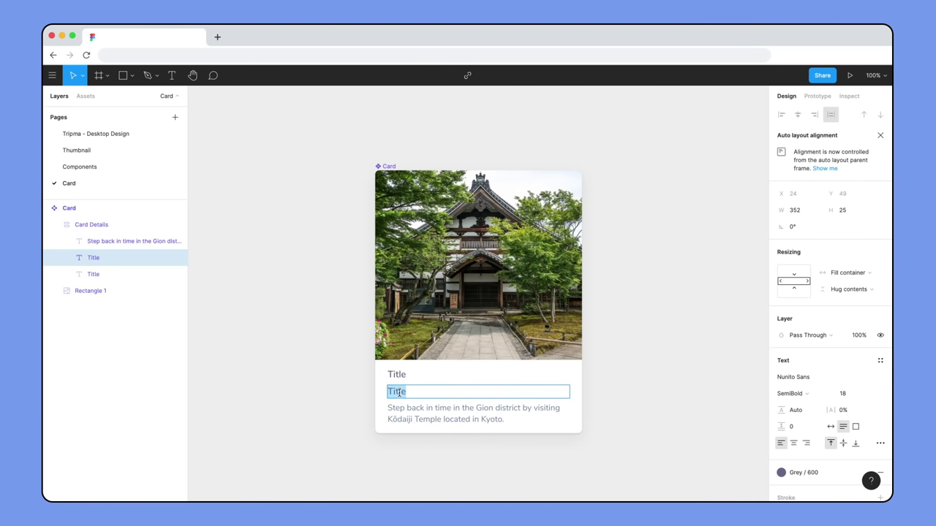
{"action": "type", "text": "$1,000"}
{"action": "key", "text": "Escape"}
Step: Set Title and $1,000 to hug width, wrap them in a horizontal auto-layout row filling the width
{"action": "left_click", "coordinate": [401, 375], "text": "shift"}
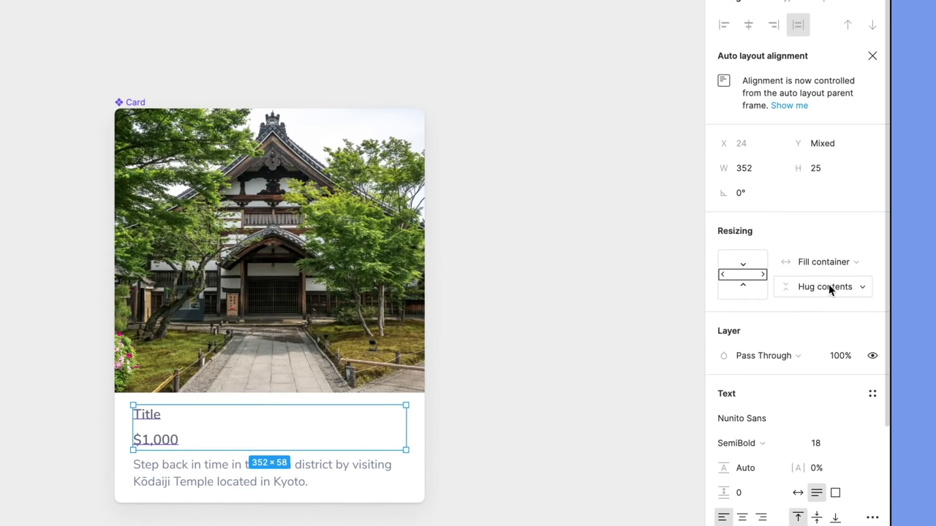
{"action": "left_click", "coordinate": [856, 260]}
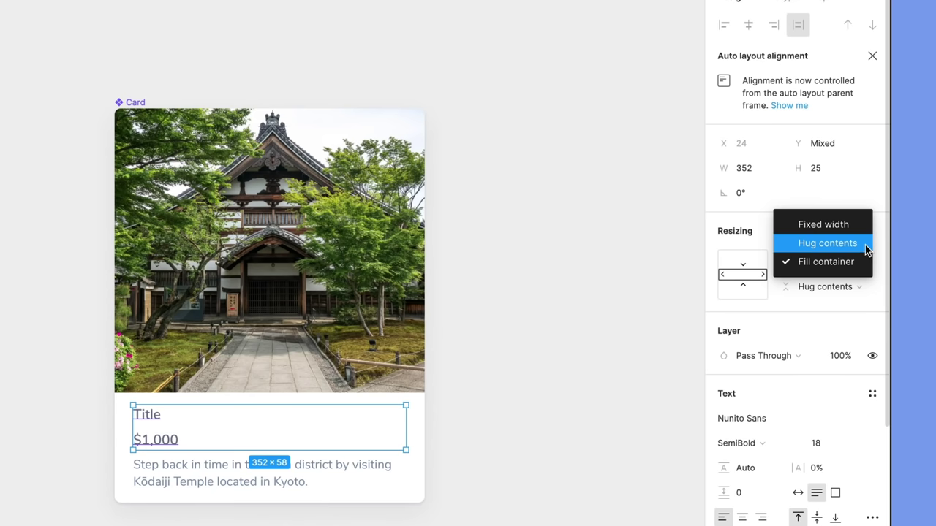
{"action": "left_click", "coordinate": [865, 245]}
{"action": "key", "text": "shift+a"}
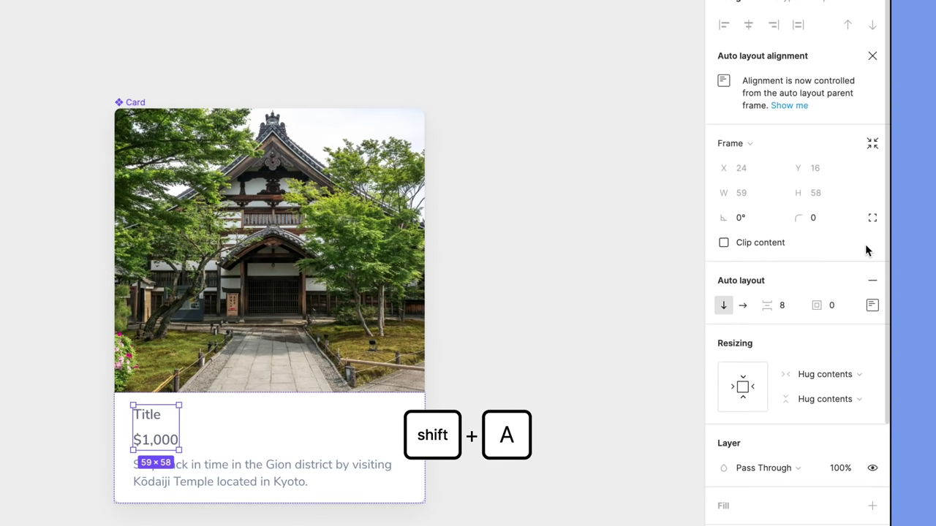
{"action": "left_click", "coordinate": [743, 307]}
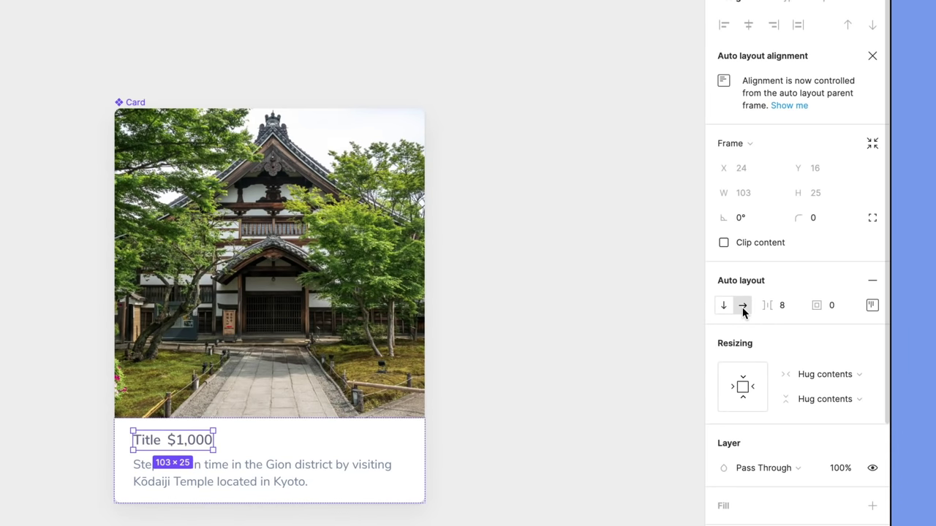
{"action": "left_click", "coordinate": [862, 376]}
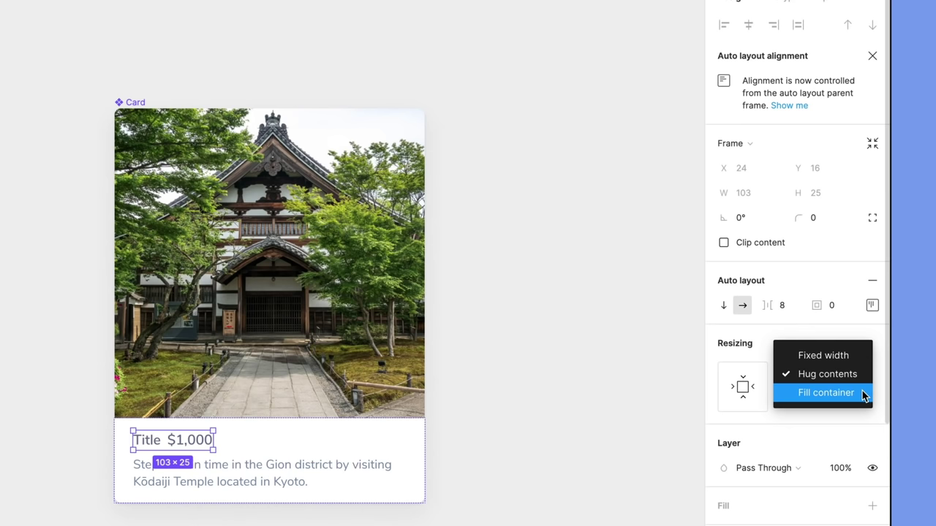
{"action": "left_click", "coordinate": [862, 392]}
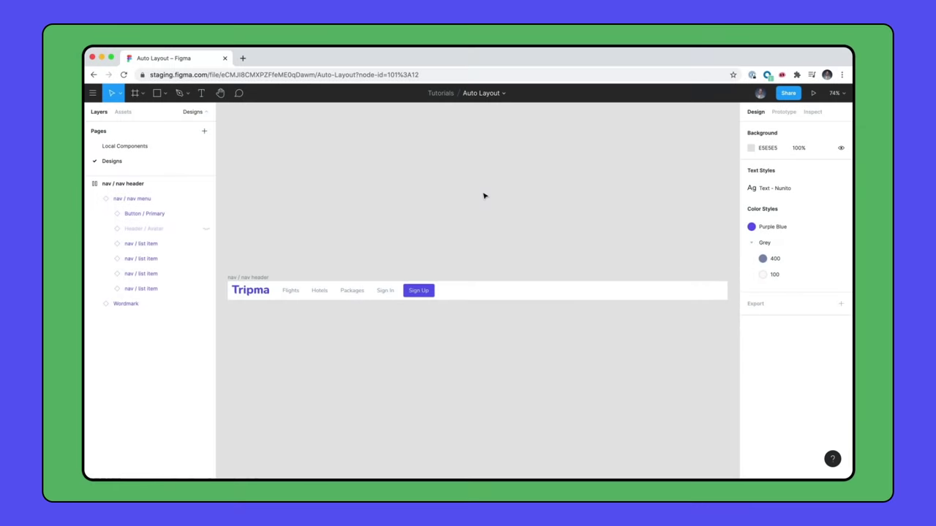
Step: Set the nav header frame's item spacing to Space between
{"action": "left_click", "coordinate": [281, 287]}
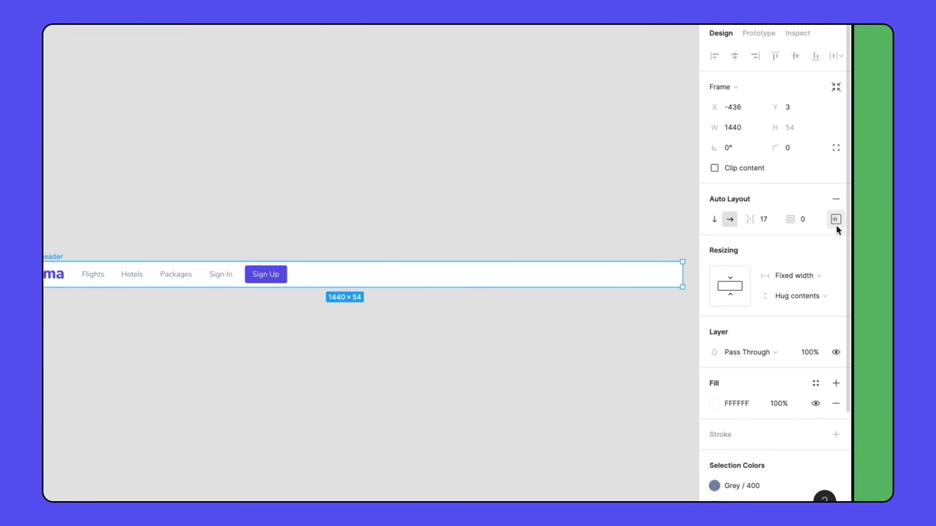
{"action": "left_click", "coordinate": [836, 223]}
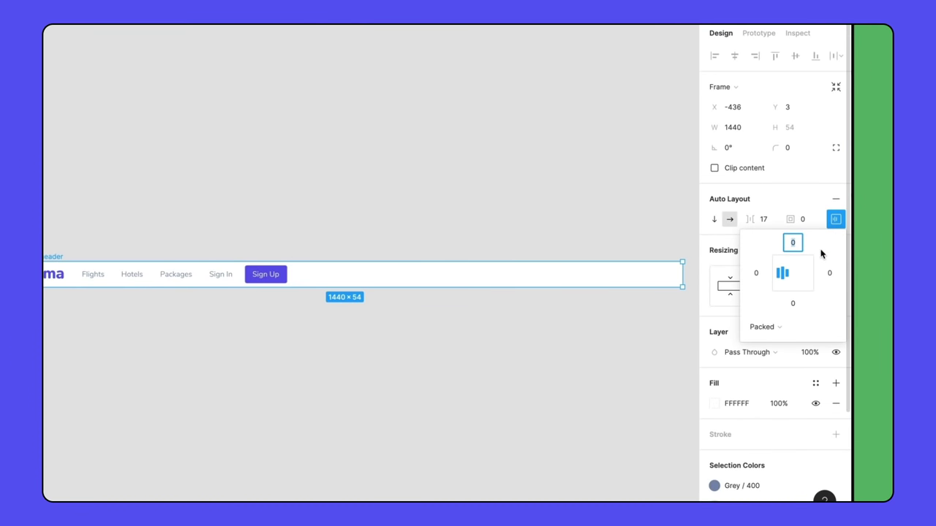
{"action": "left_click", "coordinate": [791, 330]}
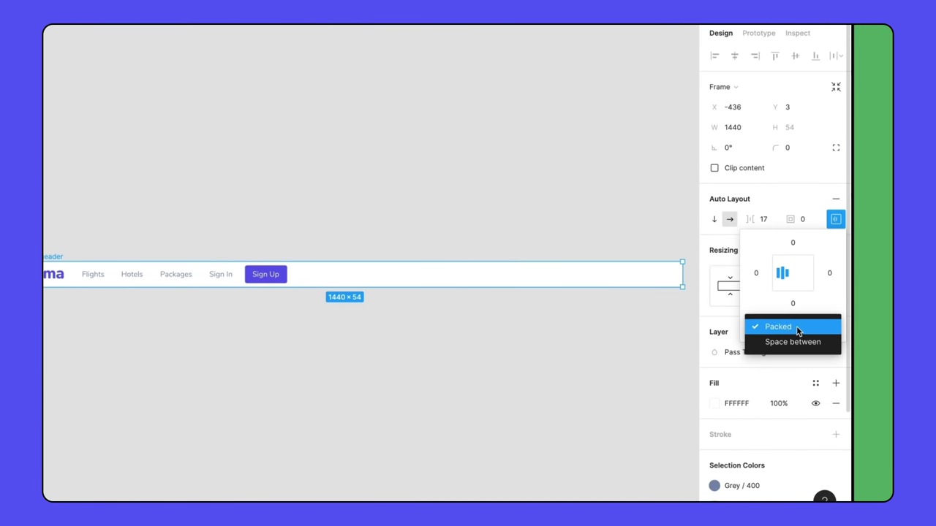
{"action": "left_click", "coordinate": [830, 348]}
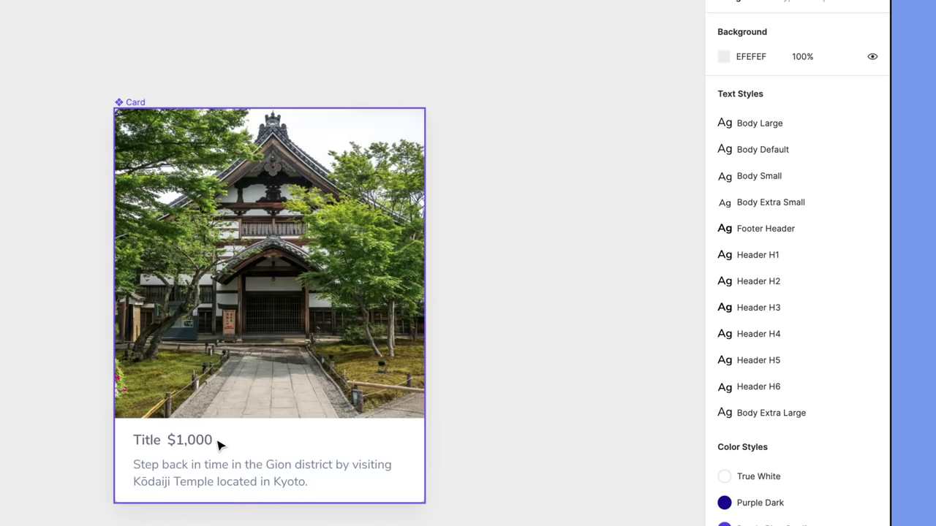
Step: Set the card's Title/$1,000 row to Space between so they sit at opposite ends
{"action": "left_click", "coordinate": [207, 443]}
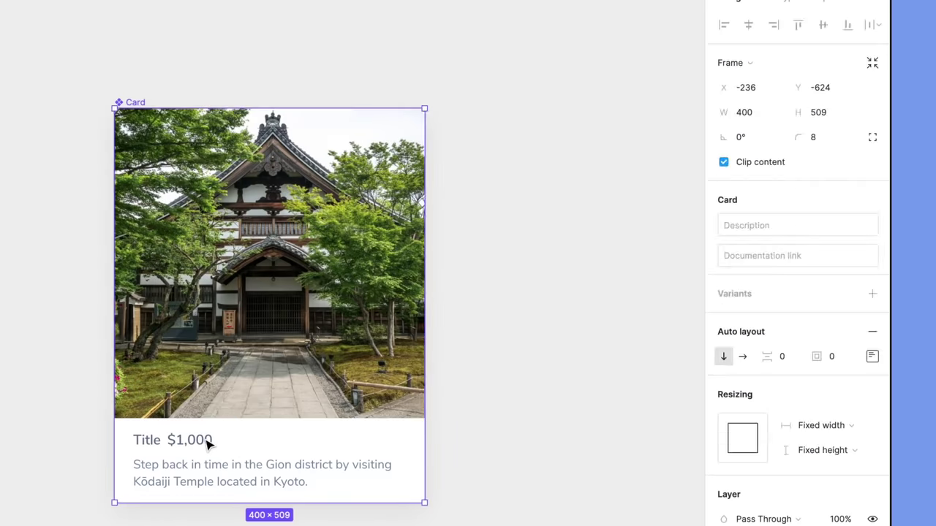
{"action": "double_click", "coordinate": [209, 444]}
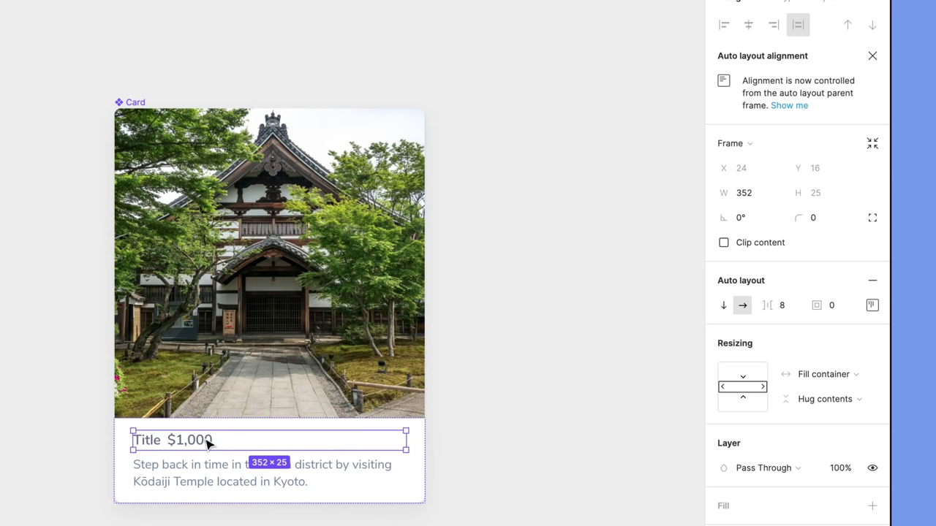
{"action": "left_click", "coordinate": [873, 305]}
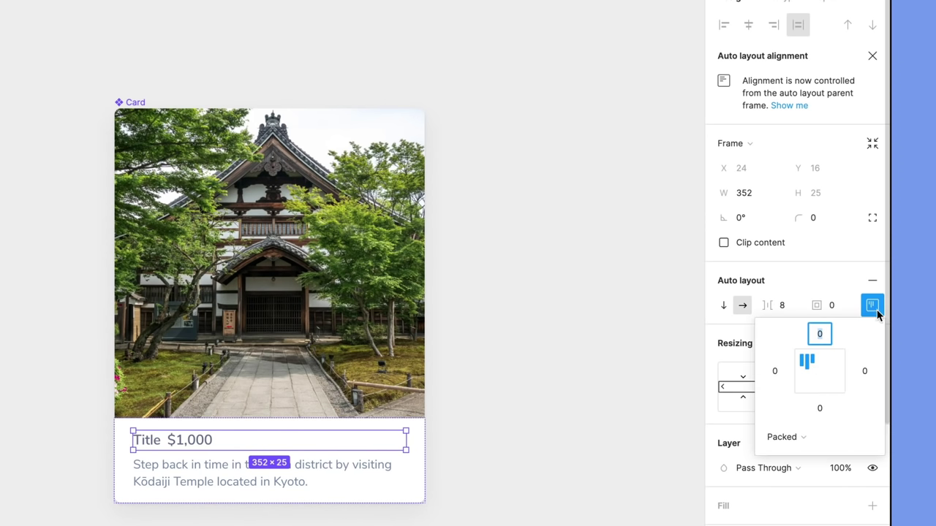
{"action": "left_click", "coordinate": [834, 442]}
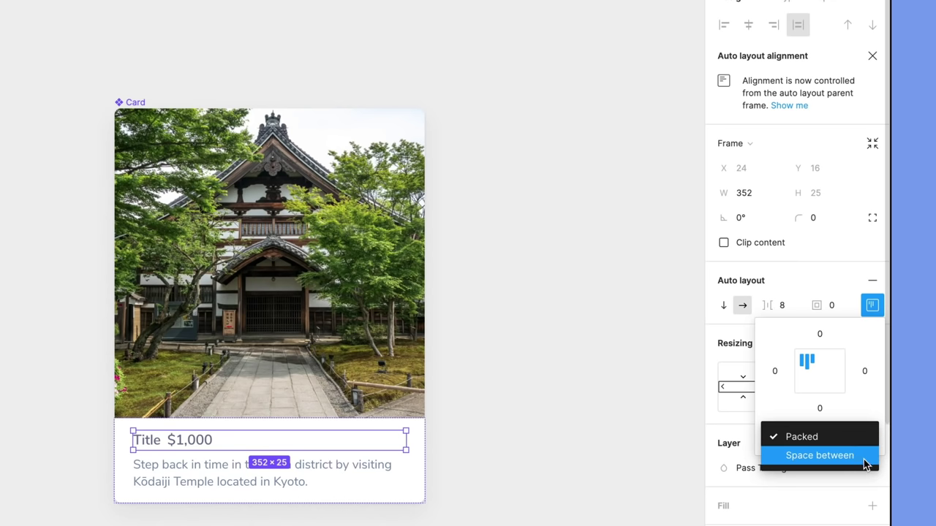
{"action": "left_click", "coordinate": [860, 457]}
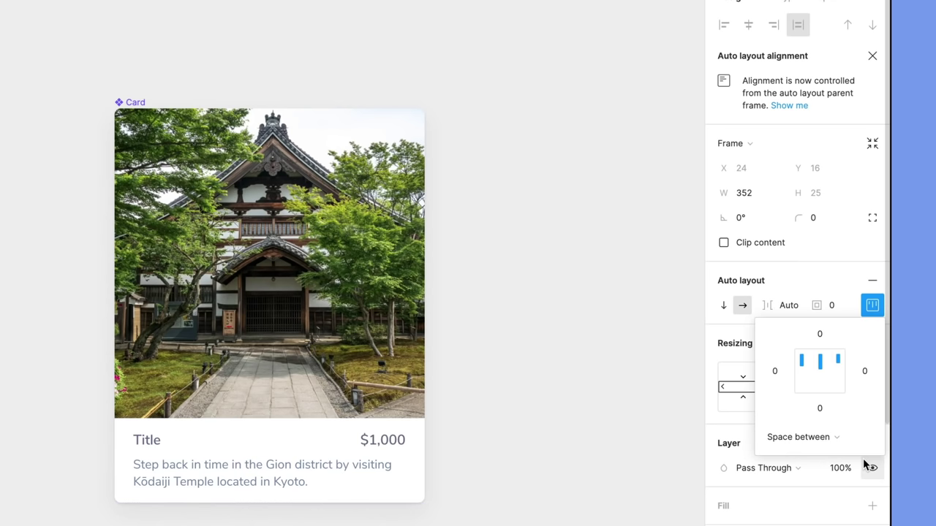
Step: Replace Title with the temple's full location and set its horizontal resizing to Fill container
{"action": "left_click", "coordinate": [576, 295]}
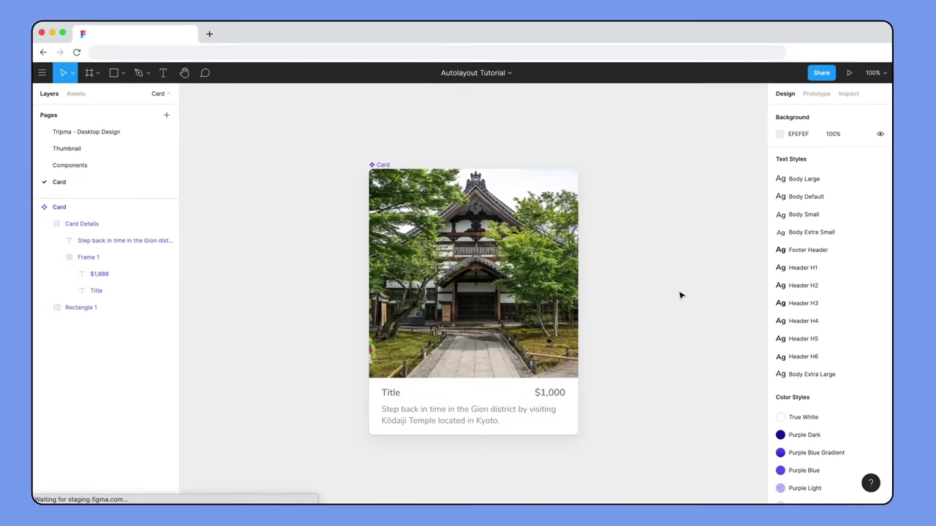
{"action": "left_click", "coordinate": [397, 393]}
{"action": "double_click", "coordinate": [397, 393]}
{"action": "double_click", "coordinate": [396, 392]}
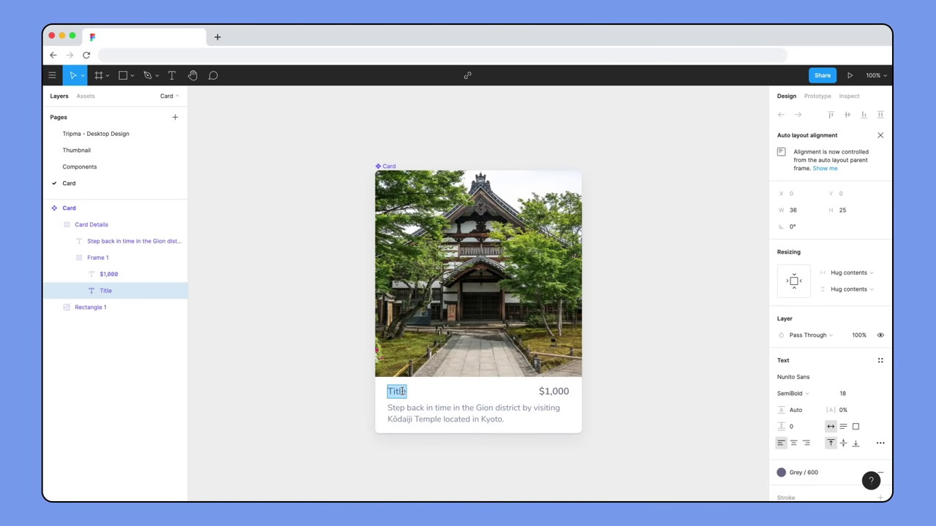
{"action": "type", "text": "Kōdaiji Temple, Gion District, Kyoto, Japan"}
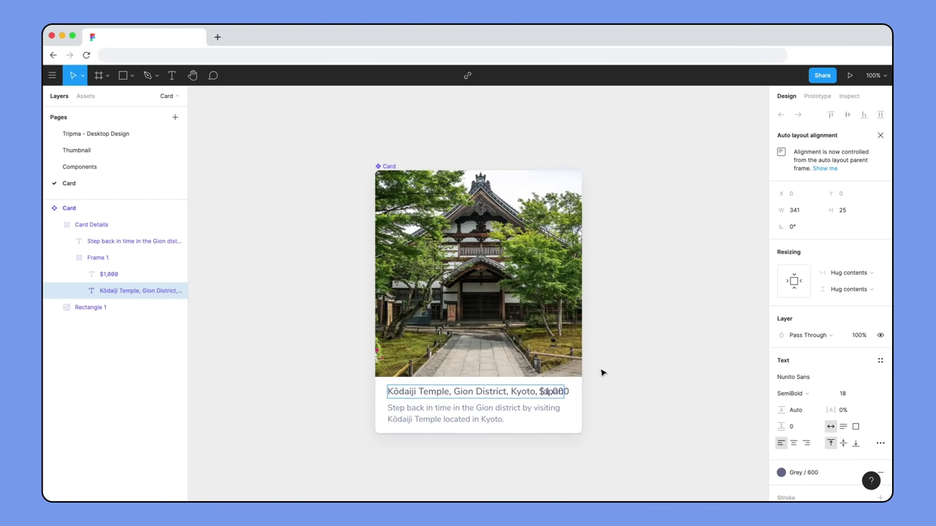
{"action": "key", "text": "Escape"}
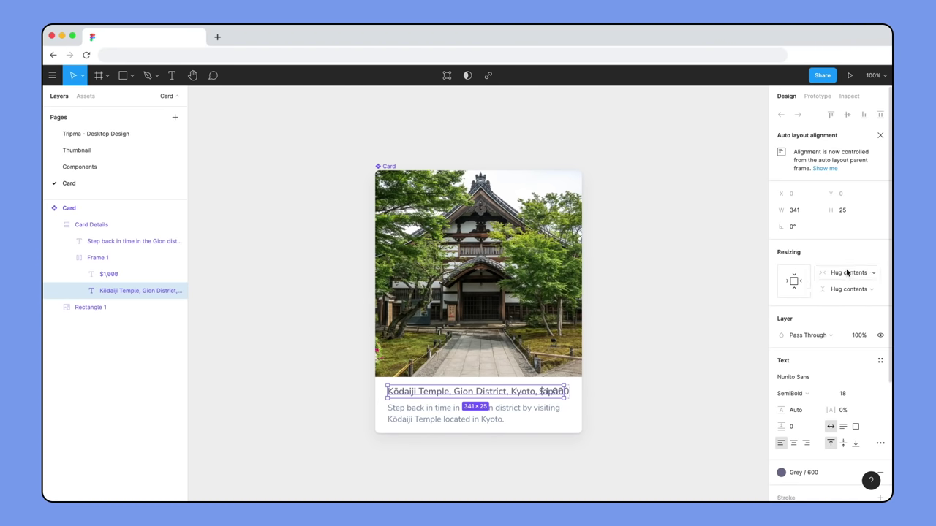
{"action": "left_click", "coordinate": [872, 273]}
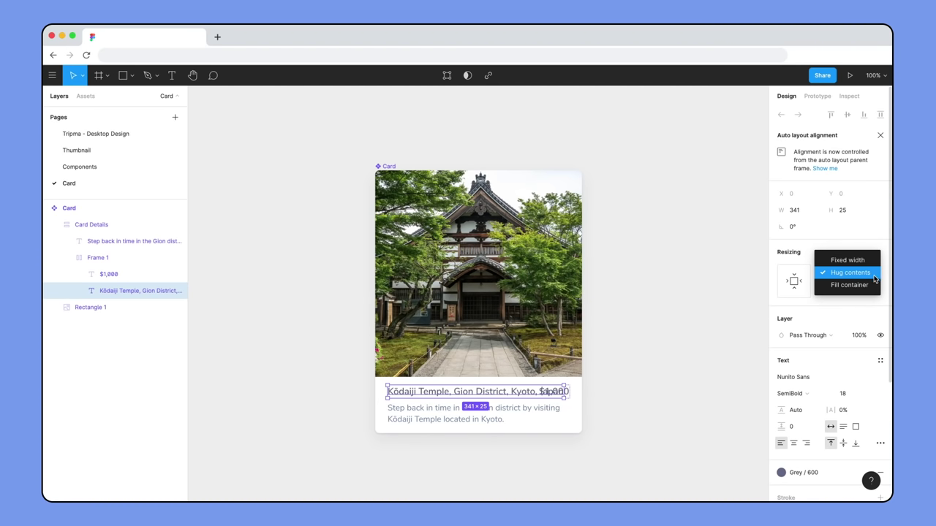
{"action": "left_click", "coordinate": [874, 286]}
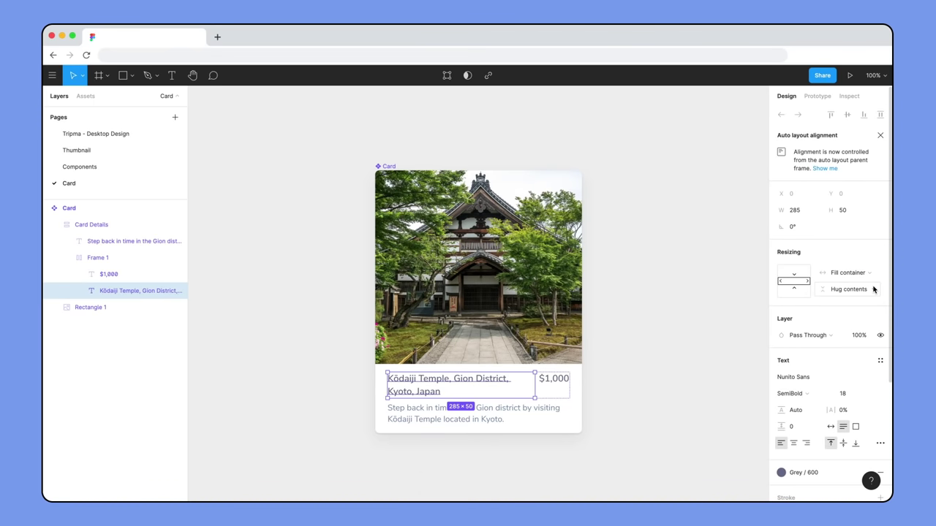
Step: Trim Gion District and Japan from the title and change the price to $633
{"action": "left_click", "coordinate": [672, 256]}
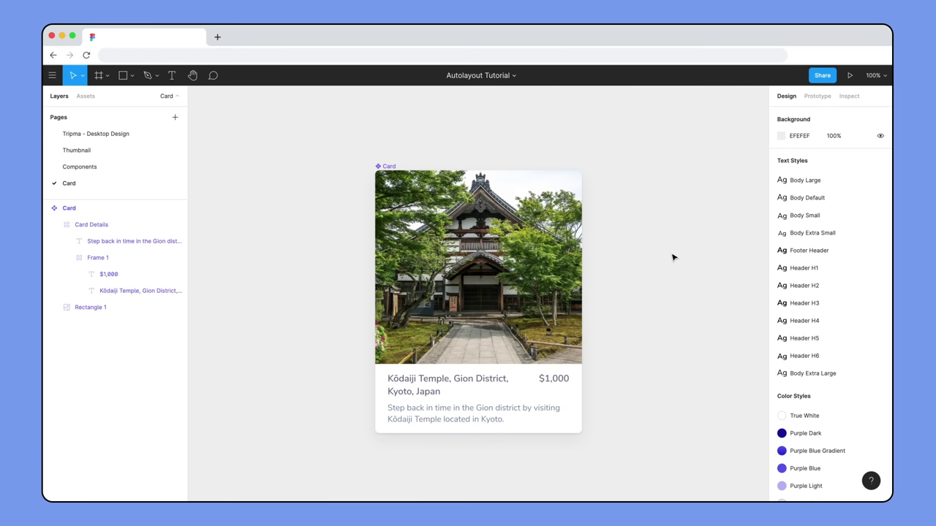
{"action": "left_click", "coordinate": [464, 378]}
{"action": "double_click", "coordinate": [463, 378]}
{"action": "left_click_drag", "start_coordinate": [453, 378], "coordinate": [533, 378]}
{"action": "key", "text": "BackSpace"}
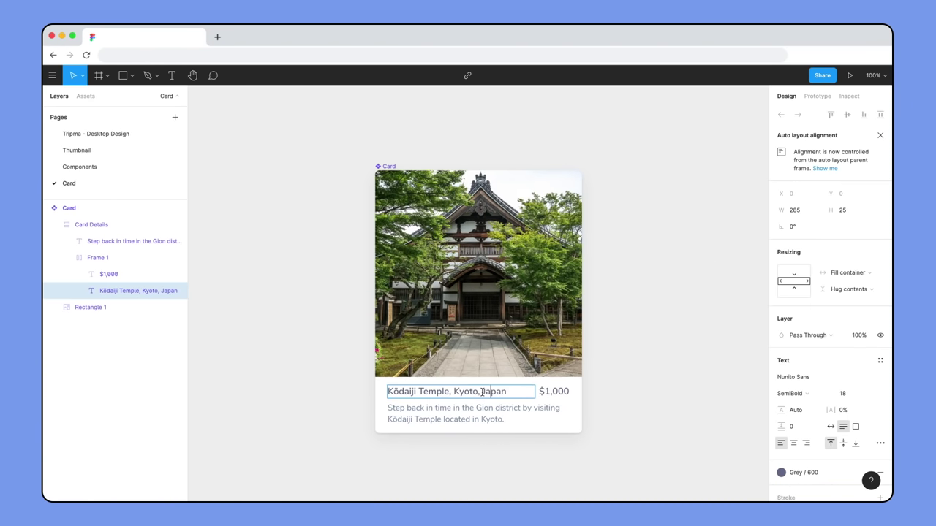
{"action": "left_click", "coordinate": [515, 391]}
{"action": "key", "text": "BackSpace"}
{"action": "key", "text": "BackSpace"}
{"action": "key", "text": "BackSpace"}
{"action": "key", "text": "BackSpace"}
{"action": "key", "text": "BackSpace"}
{"action": "key", "text": "BackSpace"}
{"action": "double_click", "coordinate": [553, 391]}
{"action": "type", "text": "$633"}
Step: Shorten the description and colour Kyoto in the title with the Purple Blue style
{"action": "left_click", "coordinate": [512, 419]}
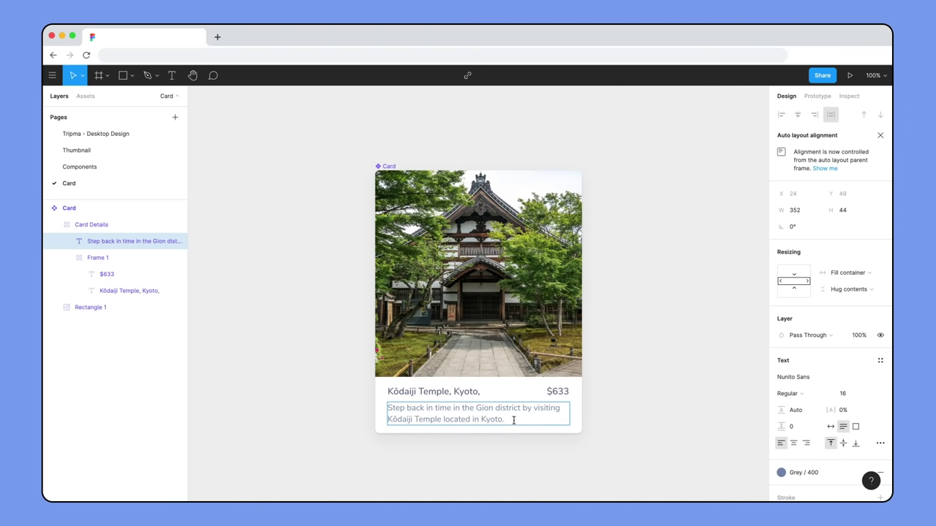
{"action": "left_click_drag", "start_coordinate": [505, 420], "coordinate": [455, 404]}
{"action": "key", "text": "BackSpace"}
{"action": "key", "text": "Escape"}
{"action": "double_click", "coordinate": [483, 403]}
{"action": "key", "text": "BackSpace"}
{"action": "left_click", "coordinate": [781, 472]}
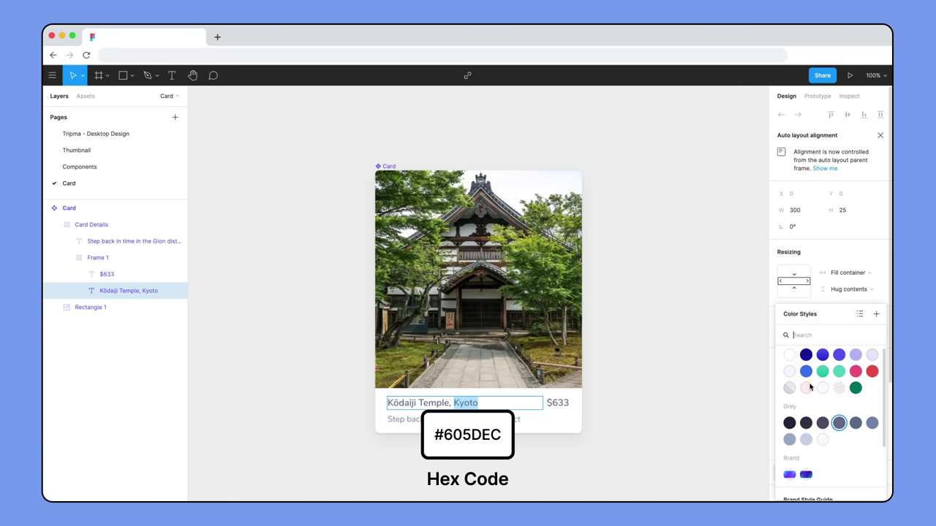
{"action": "left_click", "coordinate": [823, 357]}
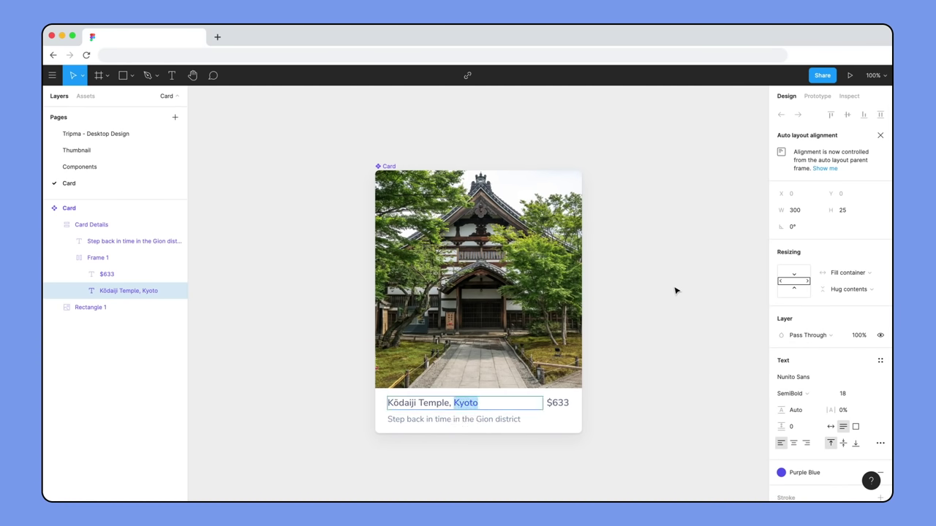
{"action": "left_click", "coordinate": [675, 290]}
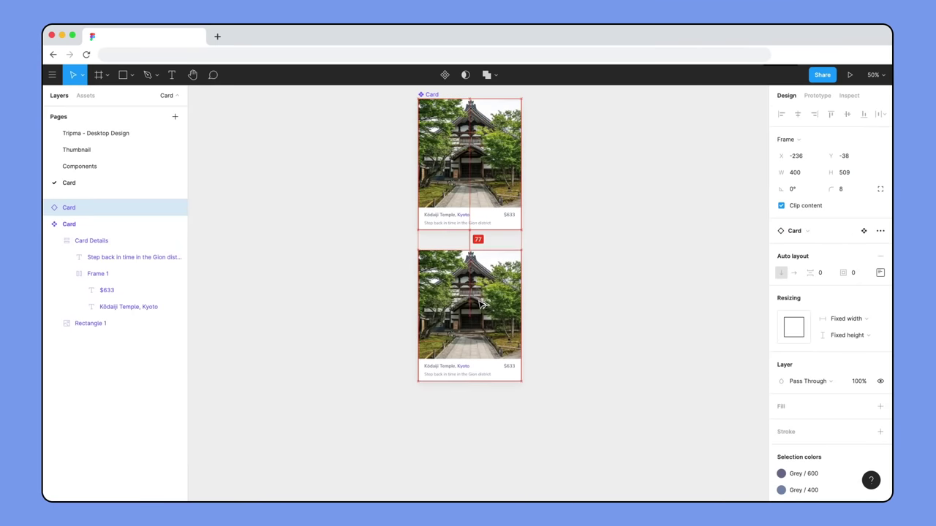
Step: Drag a copy of the Kōdaiji card below the original component
{"action": "left_click_drag", "start_coordinate": [479, 306], "coordinate": [255, 323]}
Step: Wrap the three bottom cards in an auto-layout frame with 40 spacing
{"action": "left_click", "coordinate": [251, 233]}
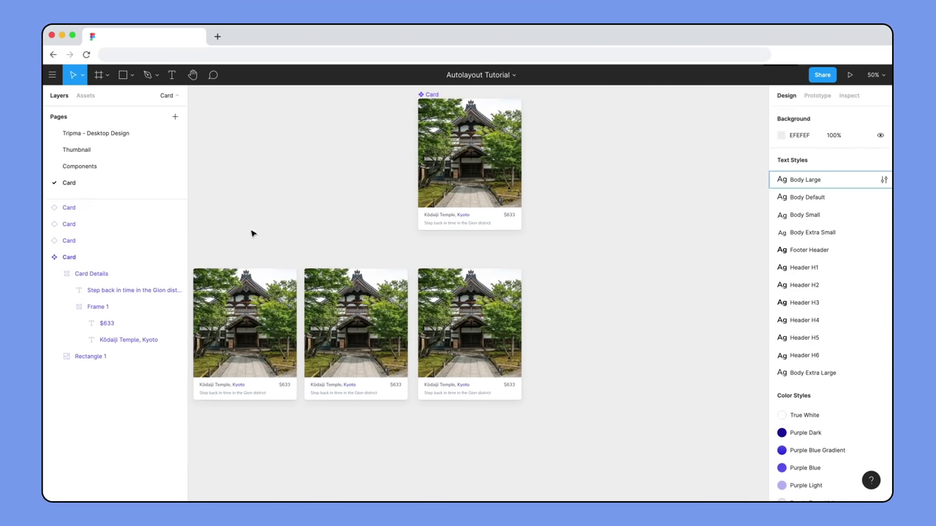
{"action": "left_click_drag", "start_coordinate": [251, 233], "coordinate": [438, 419]}
{"action": "key", "text": "shift+a"}
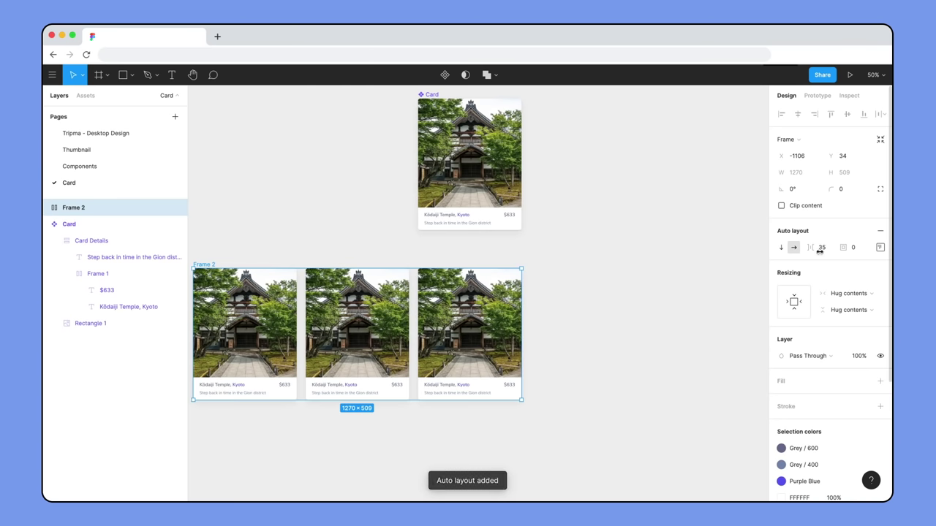
{"action": "left_click", "coordinate": [822, 247]}
{"action": "type", "text": "40"}
{"action": "key", "text": "Return"}
Step: Name the new frame Card Row and zoom in on it
{"action": "double_click", "coordinate": [73, 208]}
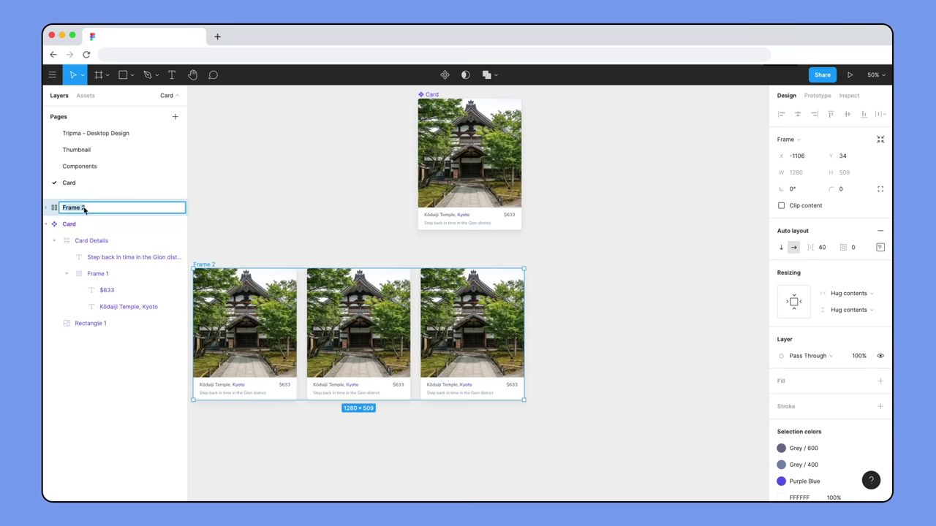
{"action": "type", "text": "Card Row"}
{"action": "key", "text": "Return"}
{"action": "key", "text": "shift+2"}
{"action": "left_click", "coordinate": [339, 224]}
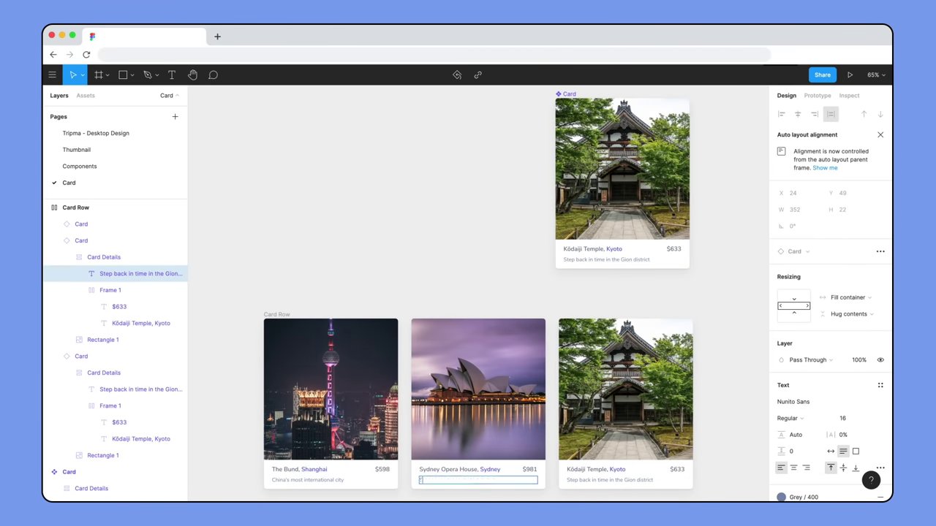
{"action": "left_click", "coordinate": [469, 264]}
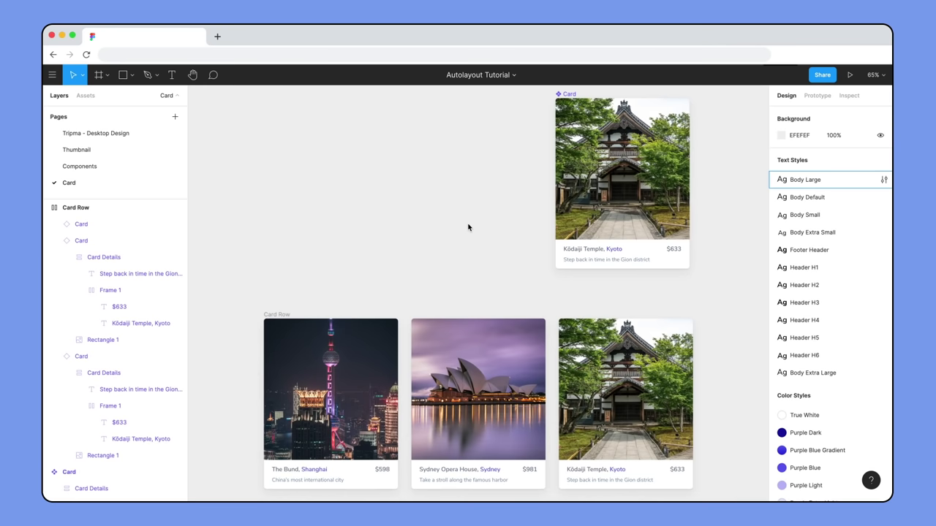
Step: Set the three cards inside Card Row to fill the row's width, testing with resizes
{"action": "left_click", "coordinate": [372, 337]}
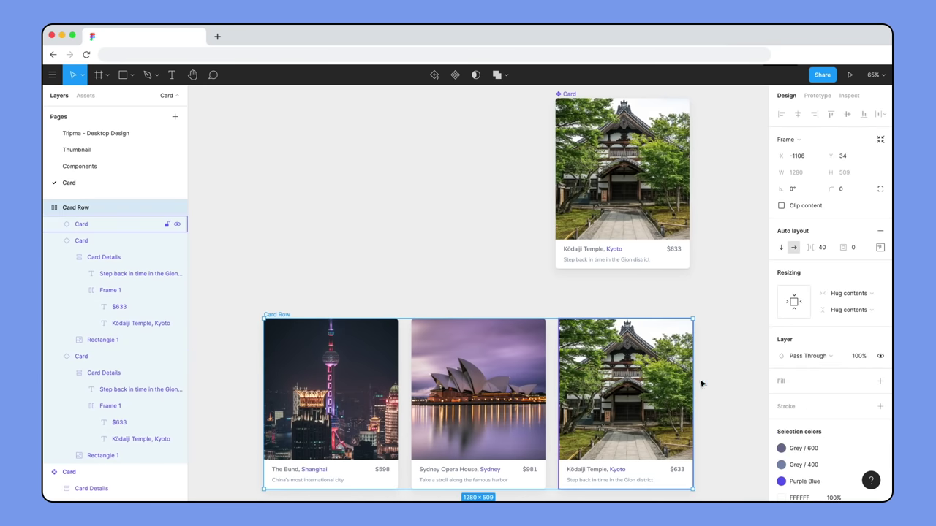
{"action": "left_click_drag", "start_coordinate": [692, 380], "coordinate": [718, 381]}
{"action": "key", "text": "super+z"}
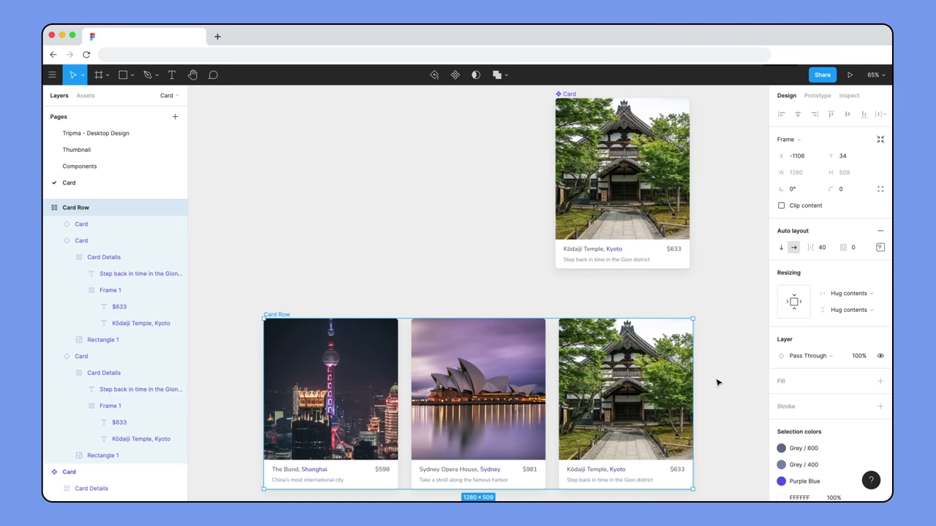
{"action": "key", "text": "Return"}
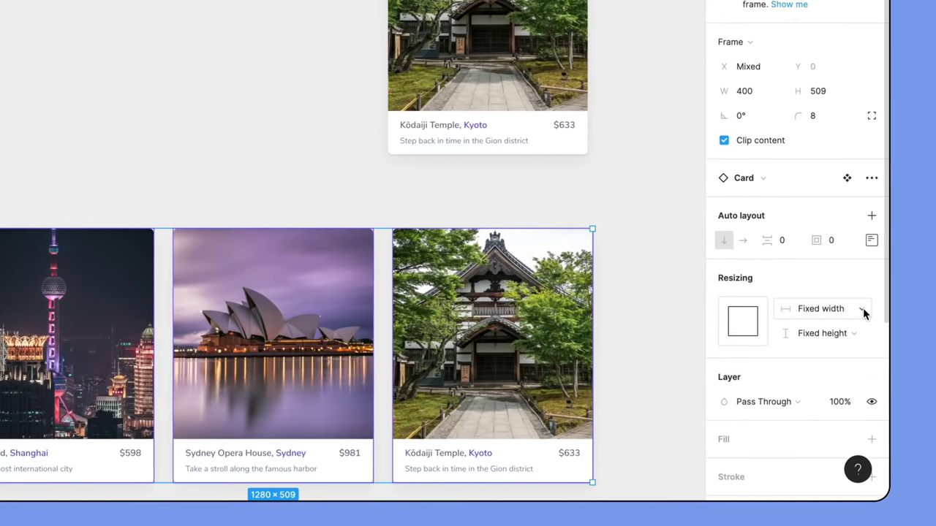
{"action": "left_click", "coordinate": [871, 373]}
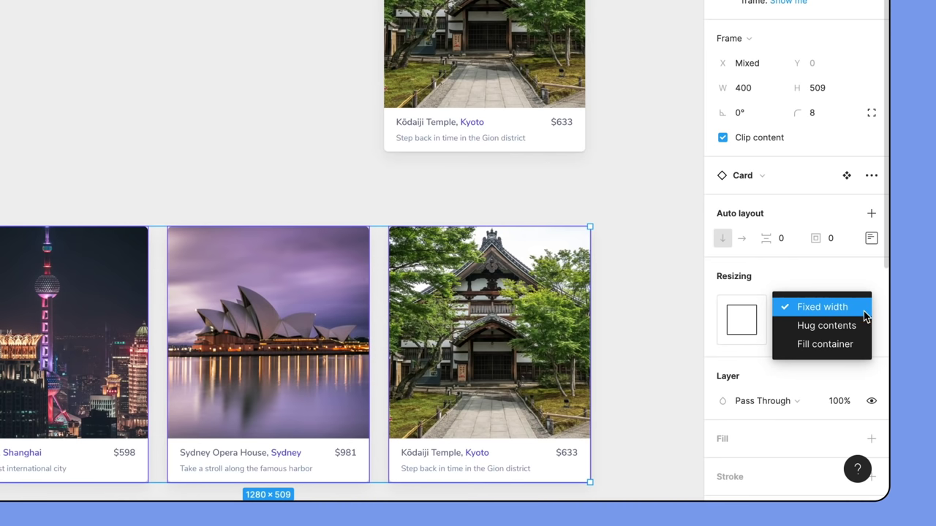
{"action": "left_click", "coordinate": [863, 344]}
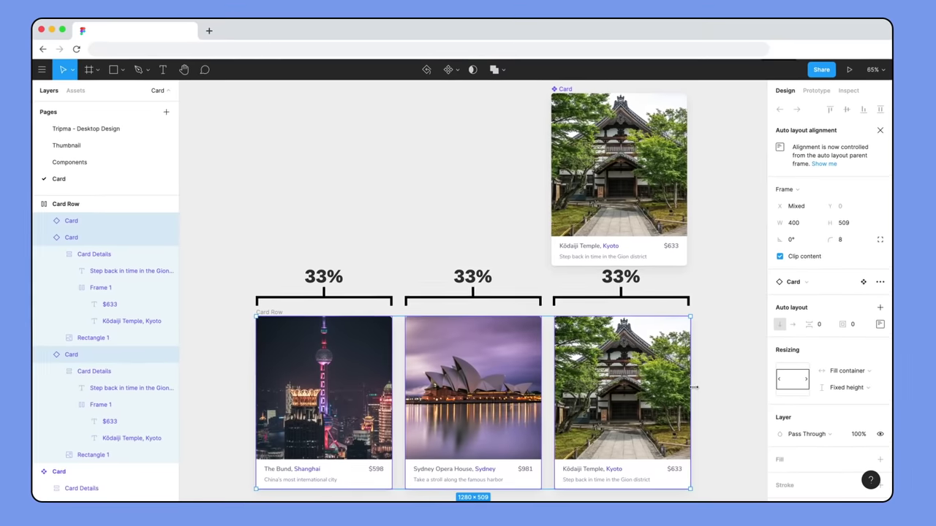
{"action": "mouse_move", "coordinate": [691, 389]}
{"action": "left_mouse_down"}
{"action": "mouse_move", "coordinate": [670, 387]}
{"action": "mouse_move", "coordinate": [717, 388]}
{"action": "mouse_move", "coordinate": [657, 388]}
{"action": "mouse_move", "coordinate": [716, 388]}
{"action": "mouse_move", "coordinate": [694, 388]}
{"action": "left_mouse_up"}
{"action": "key", "text": "Escape"}
Step: Remove the duplicated fourth card and narrow Card Row to 1092 so the cards shrink
{"action": "left_click", "coordinate": [494, 383]}
{"action": "key", "text": "ctrl+d"}
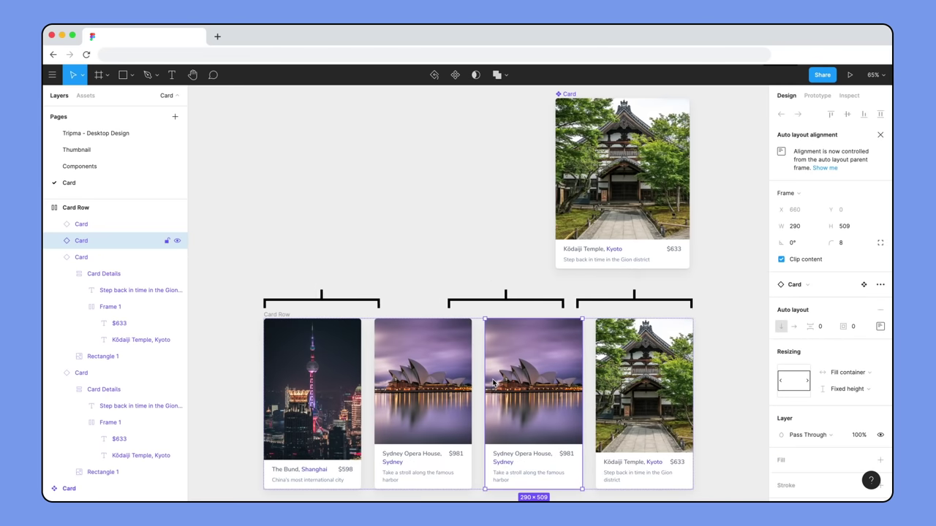
{"action": "key", "text": "ctrl+z"}
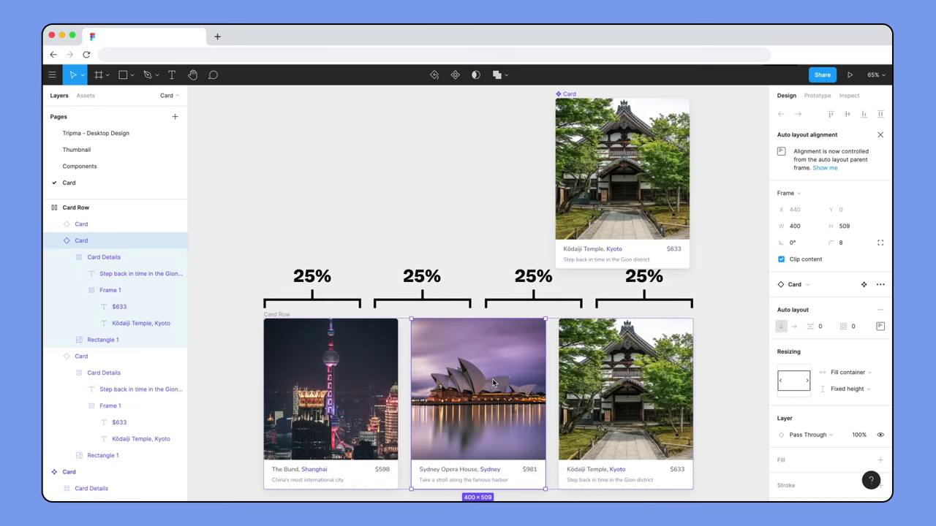
{"action": "left_click", "coordinate": [364, 297]}
{"action": "left_click", "coordinate": [687, 394]}
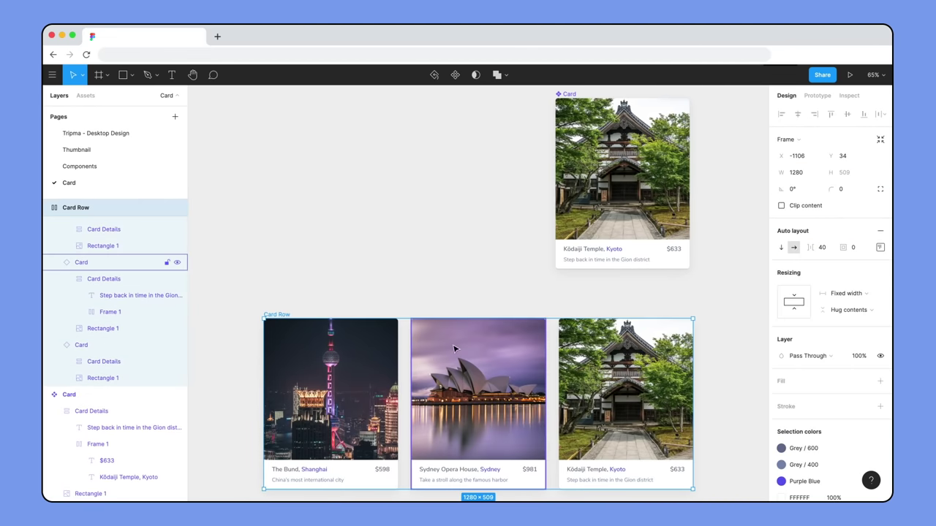
{"action": "left_click_drag", "start_coordinate": [692, 396], "coordinate": [631, 389]}
Step: Set the demo image's vertical resizing to Fill container and enlarge its frame to 451×520
{"action": "left_click", "coordinate": [453, 292]}
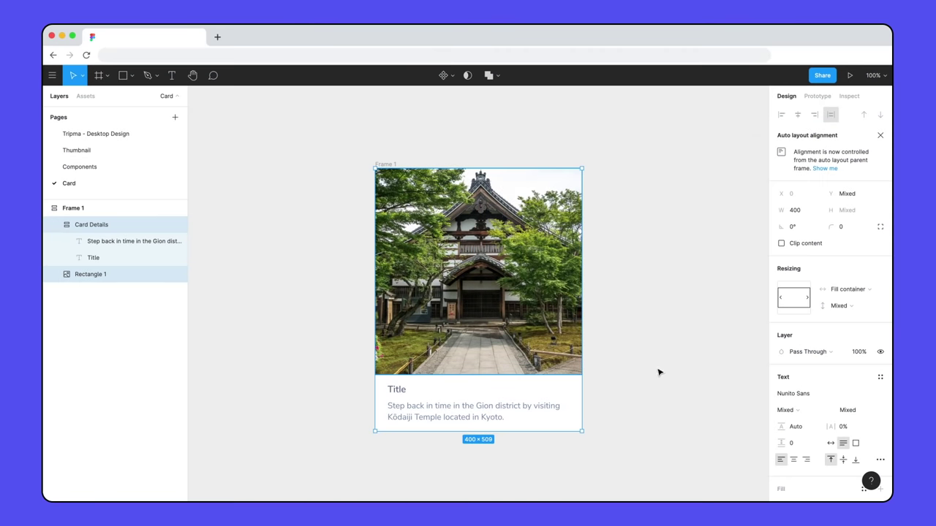
{"action": "left_click", "coordinate": [872, 309]}
{"action": "left_click", "coordinate": [873, 352]}
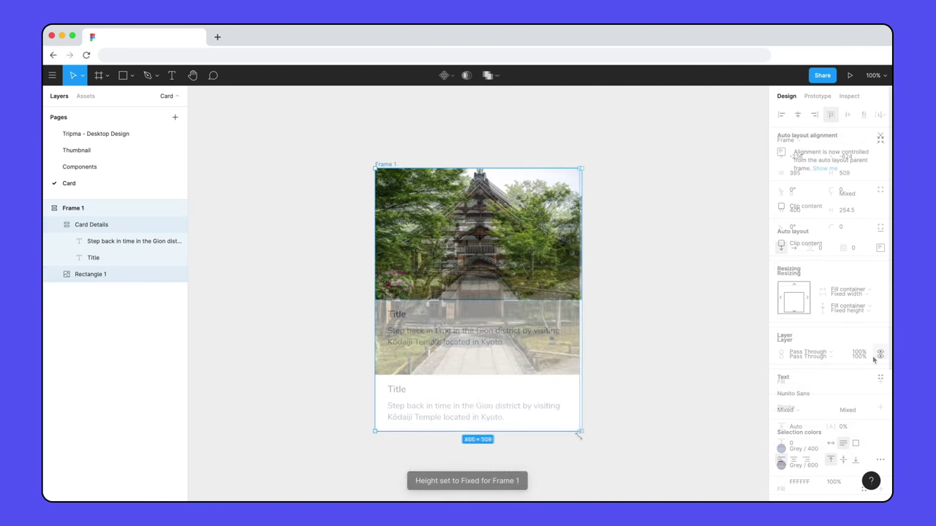
{"action": "left_click_drag", "start_coordinate": [580, 434], "coordinate": [634, 437]}
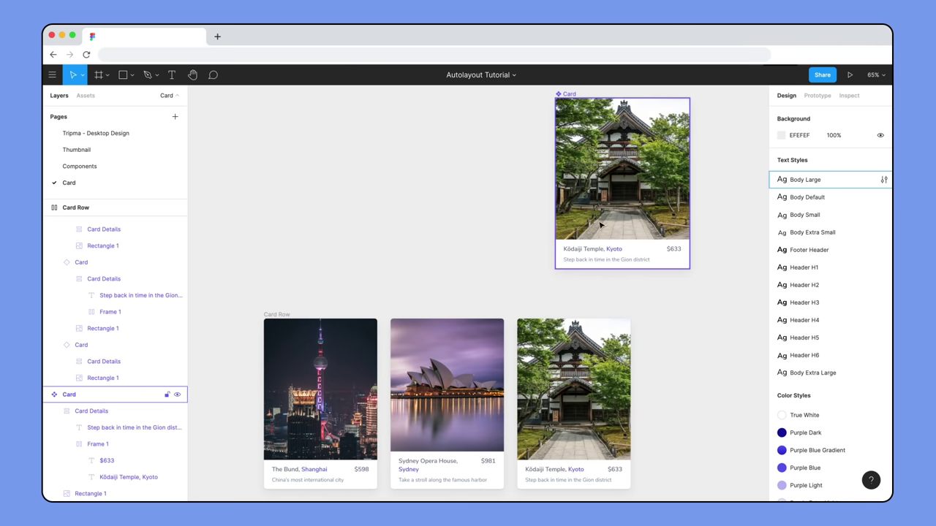
Step: Try Fixed height on the Kyoto component's image, then undo it
{"action": "double_click", "coordinate": [612, 214]}
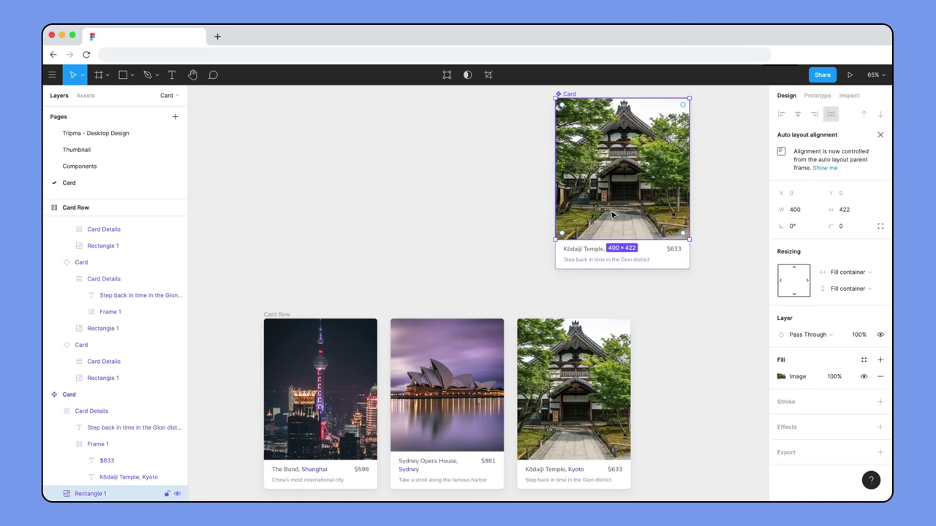
{"action": "left_click", "coordinate": [868, 289]}
{"action": "left_click", "coordinate": [873, 276]}
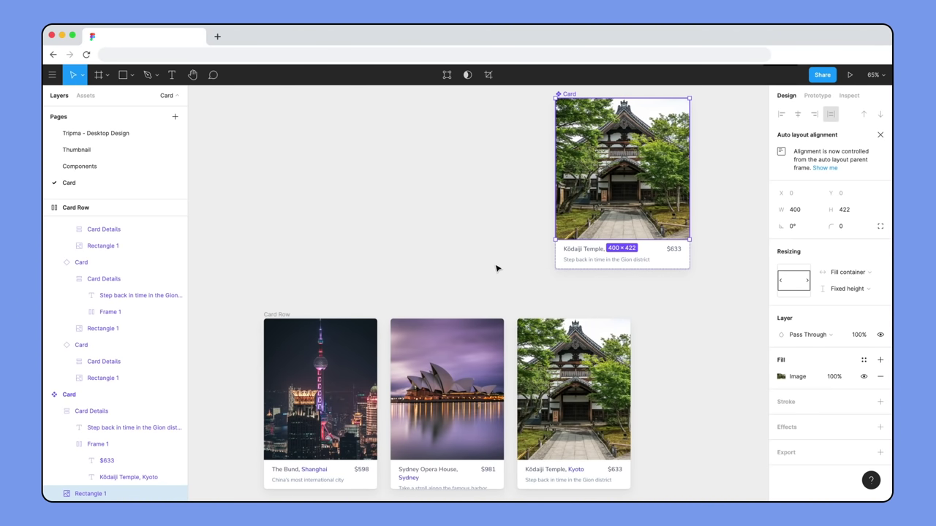
{"action": "left_click", "coordinate": [451, 263]}
{"action": "key", "text": "super+z"}
{"action": "key", "text": "super+z"}
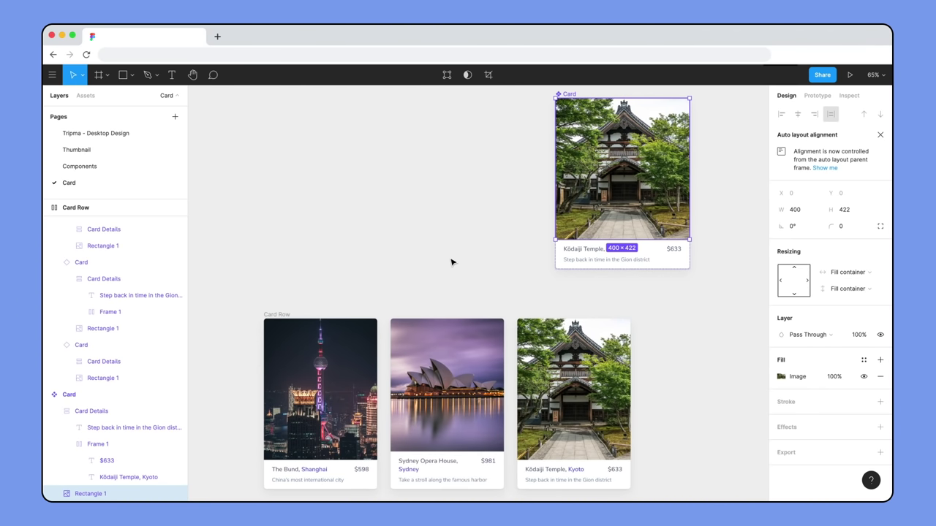
{"action": "left_click", "coordinate": [451, 263]}
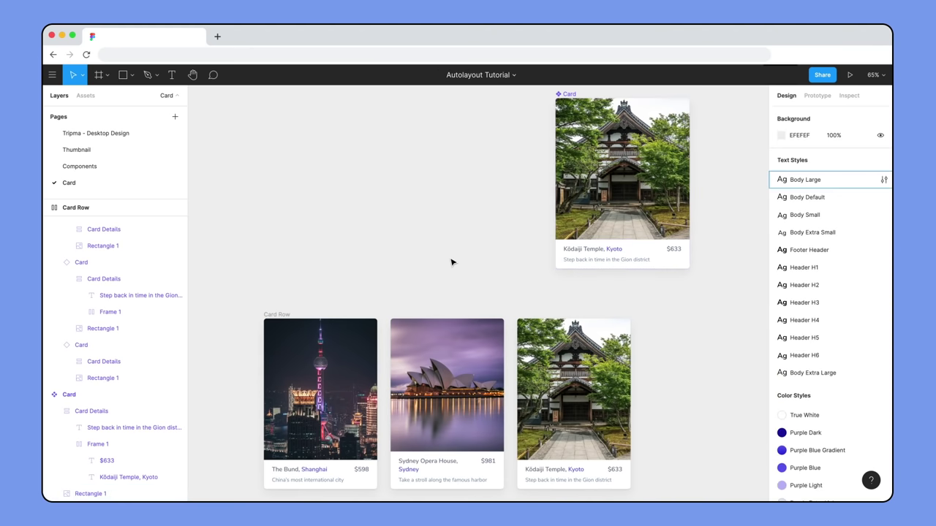
Step: Set the card instances' images, including Sydney and Kyoto, to Fixed height vertical resizing
{"action": "left_click", "coordinate": [102, 378]}
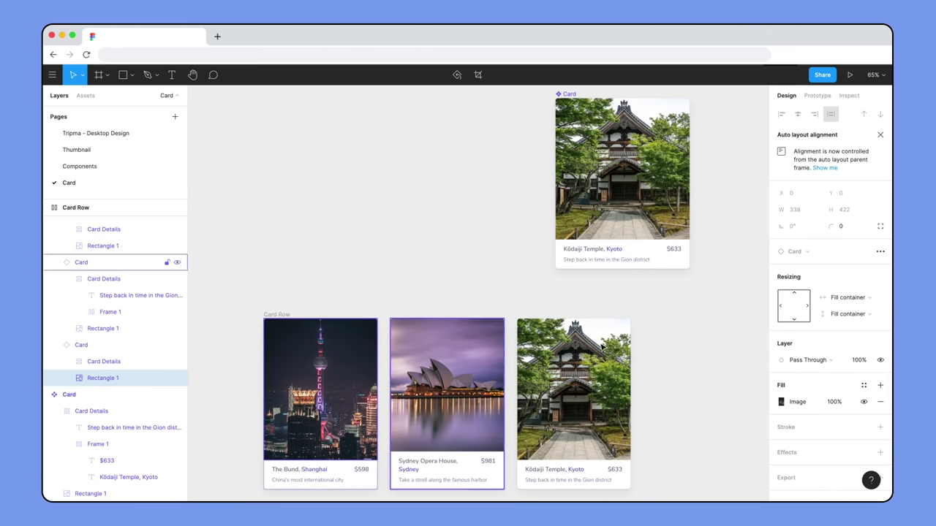
{"action": "left_click", "coordinate": [868, 316]}
{"action": "left_click", "coordinate": [867, 306]}
{"action": "left_click", "coordinate": [446, 385]}
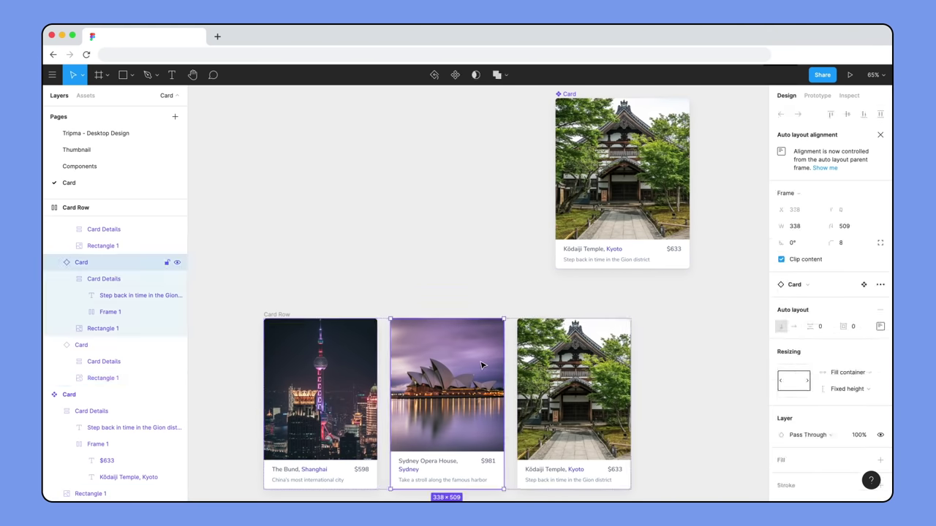
{"action": "left_click", "coordinate": [447, 385]}
{"action": "left_click", "coordinate": [848, 313]}
{"action": "left_click", "coordinate": [848, 313]}
{"action": "left_click", "coordinate": [615, 364]}
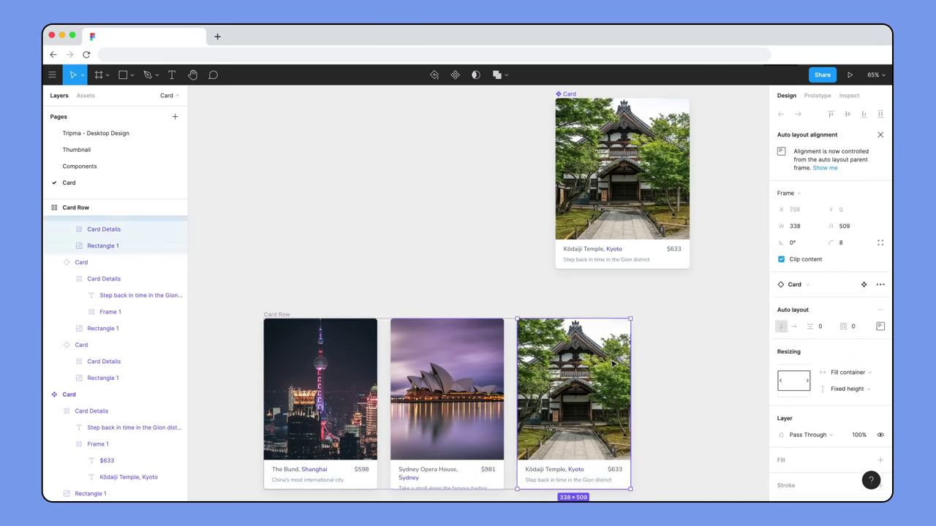
{"action": "left_click", "coordinate": [615, 364]}
{"action": "left_click", "coordinate": [849, 313]}
{"action": "left_click", "coordinate": [850, 305]}
{"action": "left_click", "coordinate": [446, 285]}
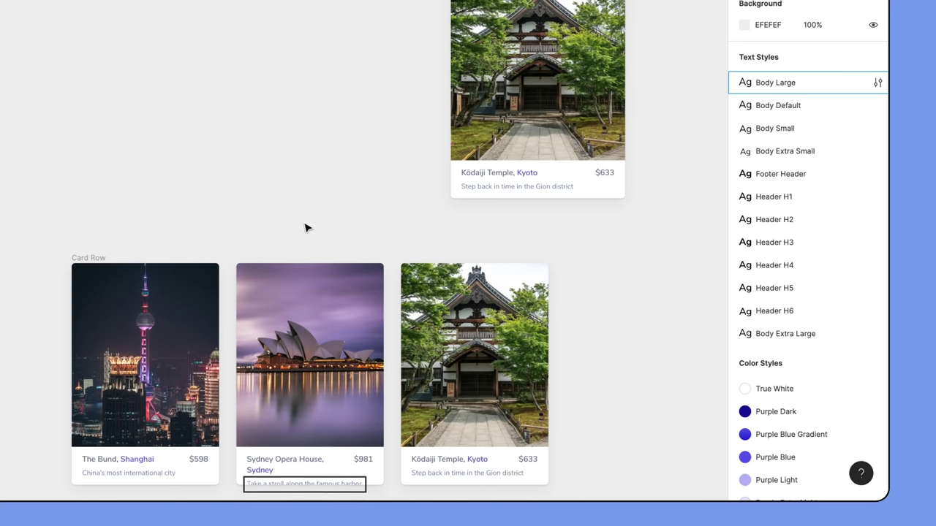
Step: Set the Sydney Opera House card's vertical resizing to Fill container, then zoom to the cards
{"action": "left_click", "coordinate": [311, 272]}
{"action": "left_click", "coordinate": [849, 358]}
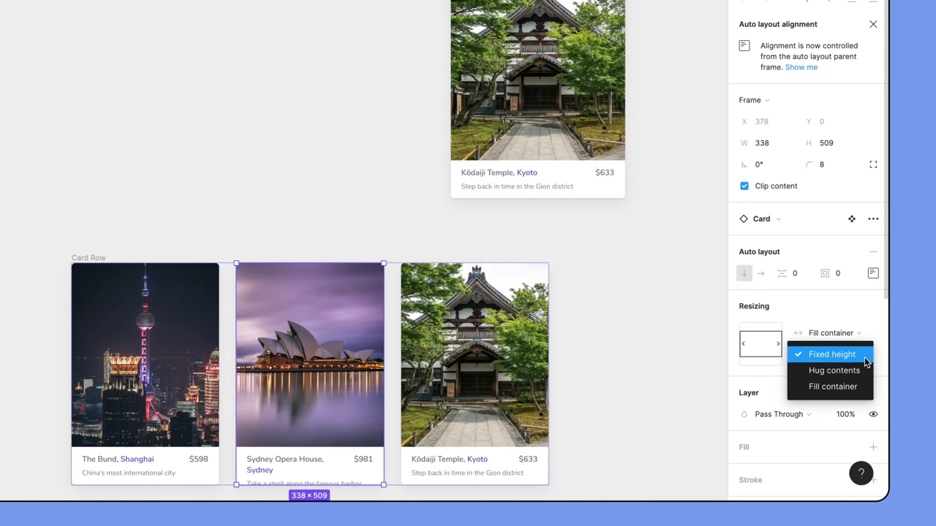
{"action": "left_click", "coordinate": [864, 389]}
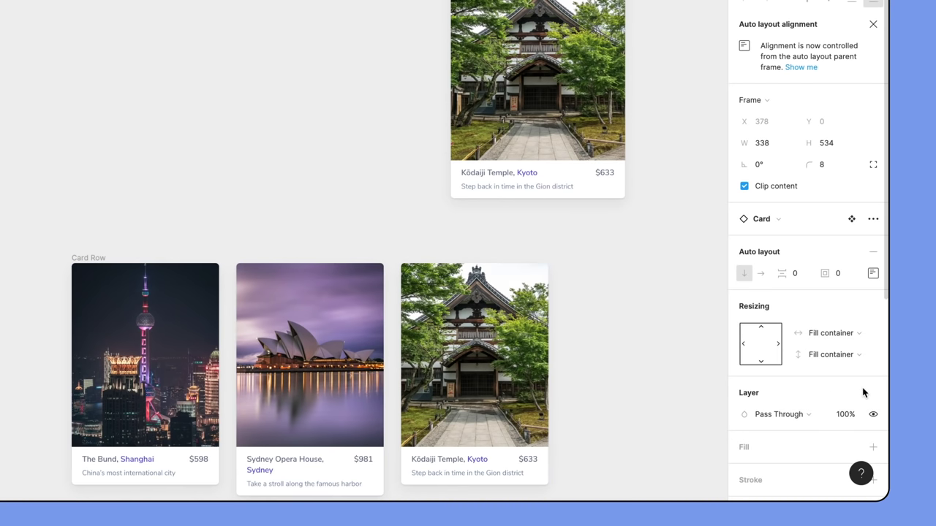
{"action": "left_click", "coordinate": [331, 204]}
{"action": "key", "text": "shift+2"}
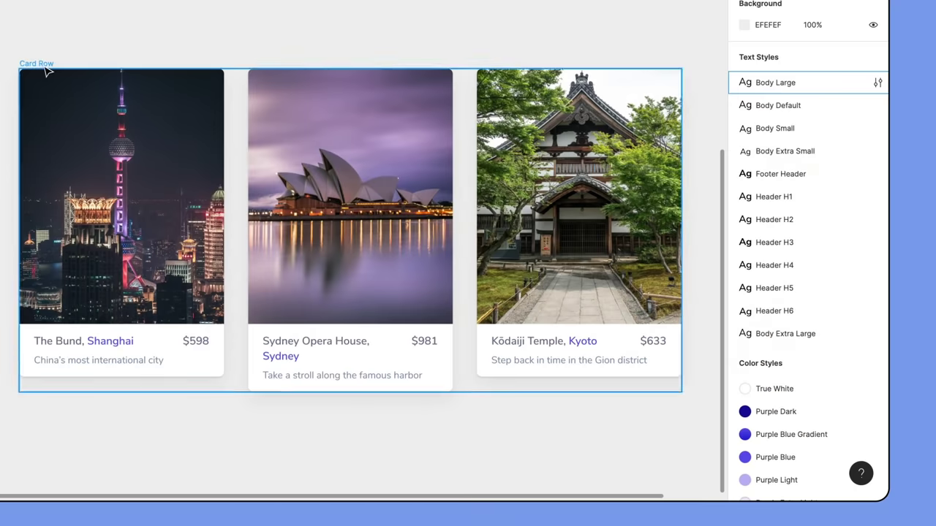
Step: Set the Shanghai card and its Card Details section to Fill container height
{"action": "left_click", "coordinate": [42, 65]}
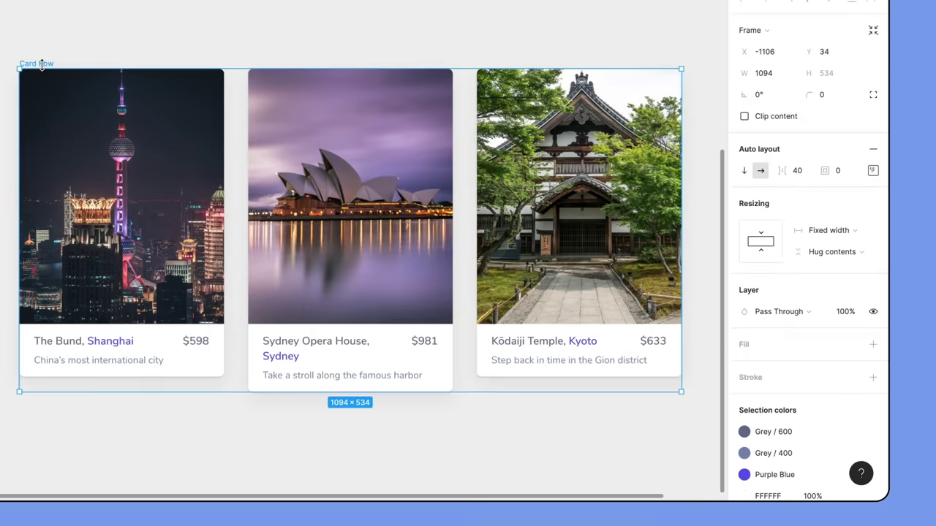
{"action": "left_click", "coordinate": [103, 149]}
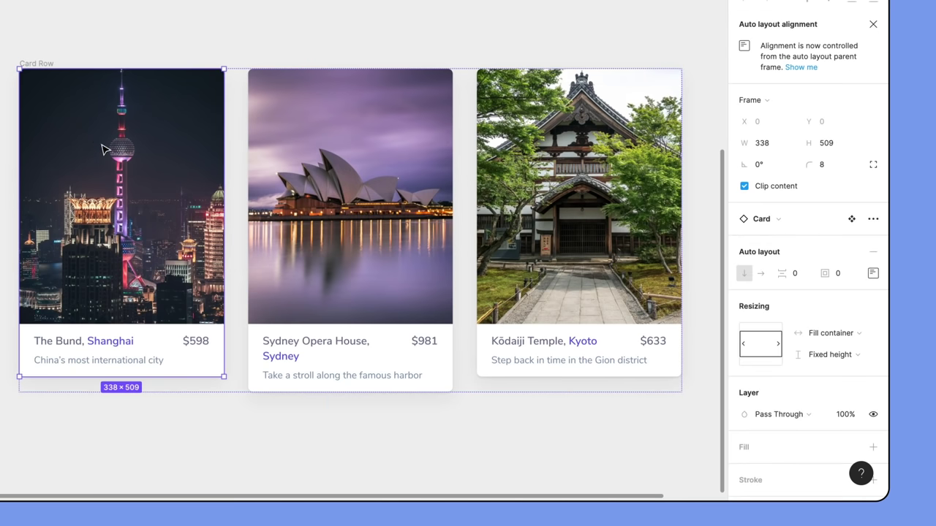
{"action": "left_click", "coordinate": [832, 356]}
{"action": "left_click", "coordinate": [833, 386]}
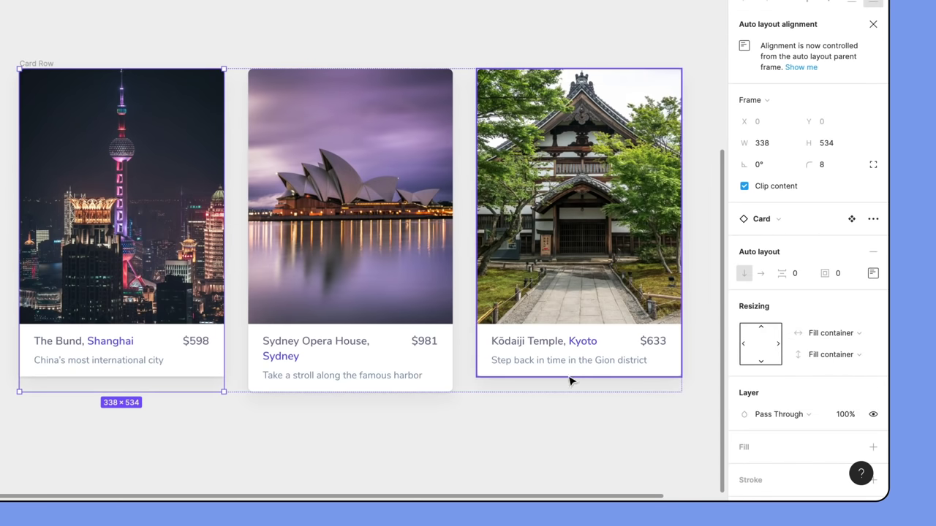
{"action": "double_click", "coordinate": [176, 343]}
{"action": "left_click", "coordinate": [832, 355]}
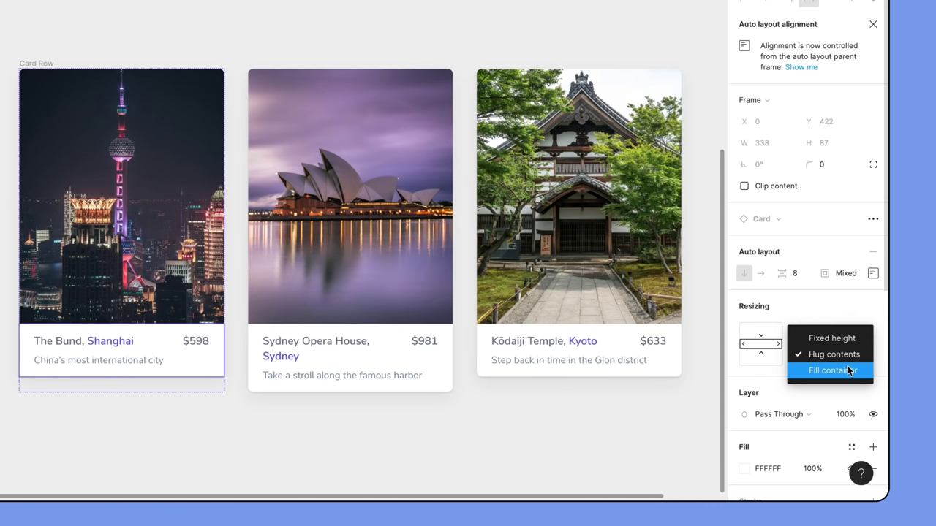
{"action": "left_click", "coordinate": [851, 373]}
Step: Set the Kyoto card and its Card Details section to Fill container height
{"action": "left_click", "coordinate": [619, 274]}
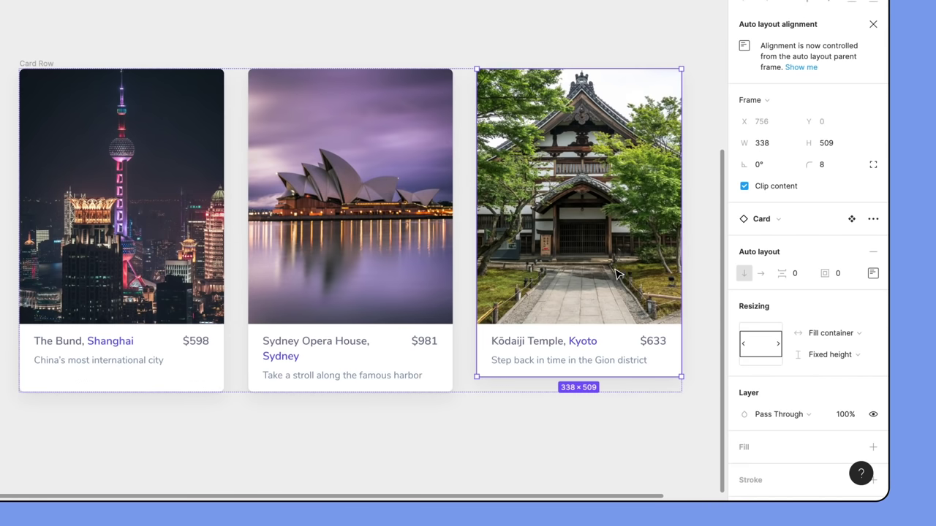
{"action": "left_click", "coordinate": [824, 351]}
{"action": "left_click", "coordinate": [833, 387]}
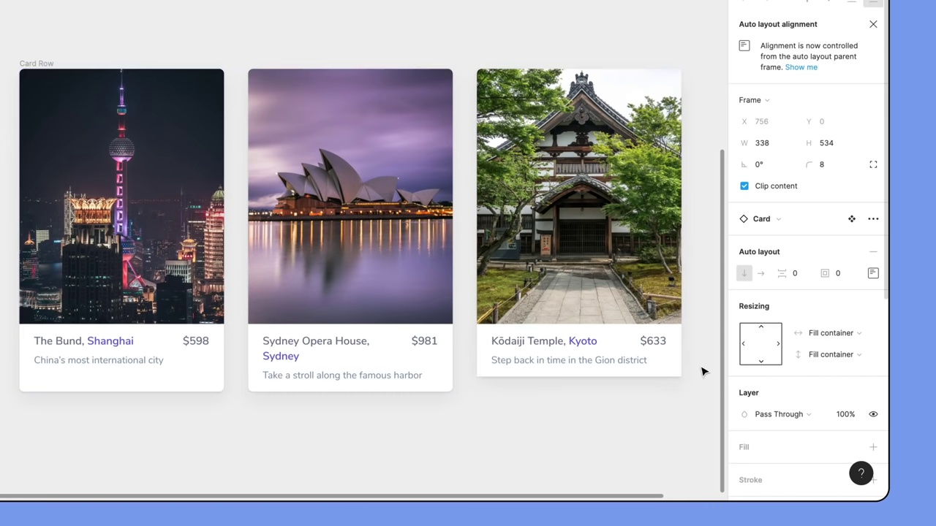
{"action": "left_click", "coordinate": [658, 353]}
{"action": "left_click", "coordinate": [834, 355]}
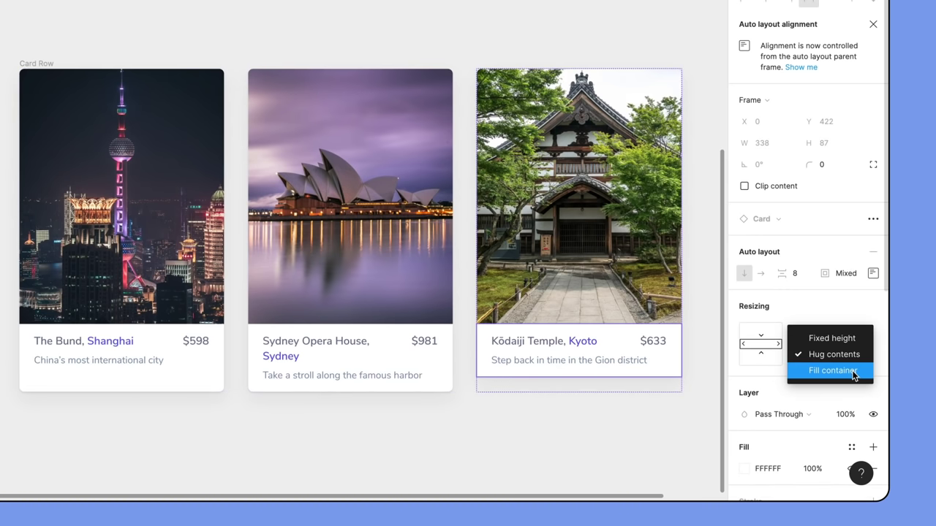
{"action": "left_click", "coordinate": [864, 375]}
{"action": "left_click", "coordinate": [330, 22]}
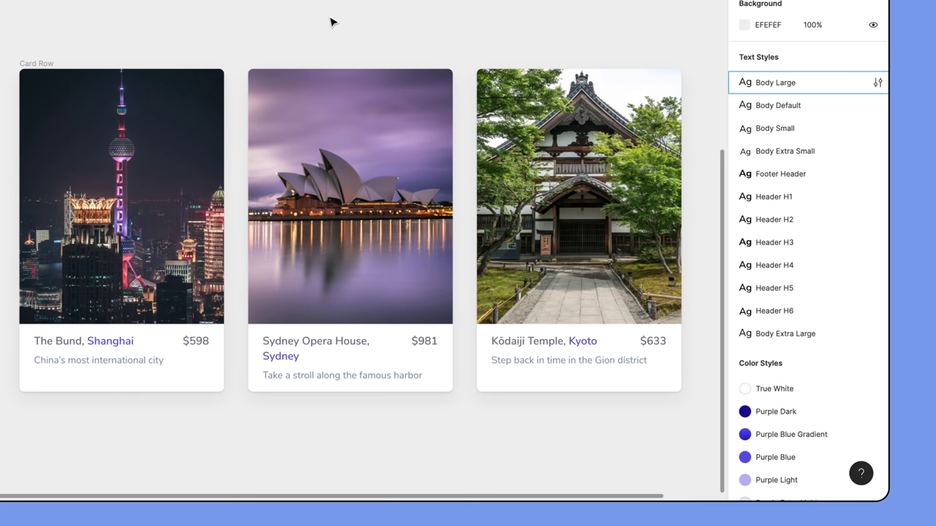
Step: Make the Sydney card's Card Details section fill its container height, then deselect
{"action": "left_click", "coordinate": [392, 336]}
{"action": "left_click", "coordinate": [859, 356]}
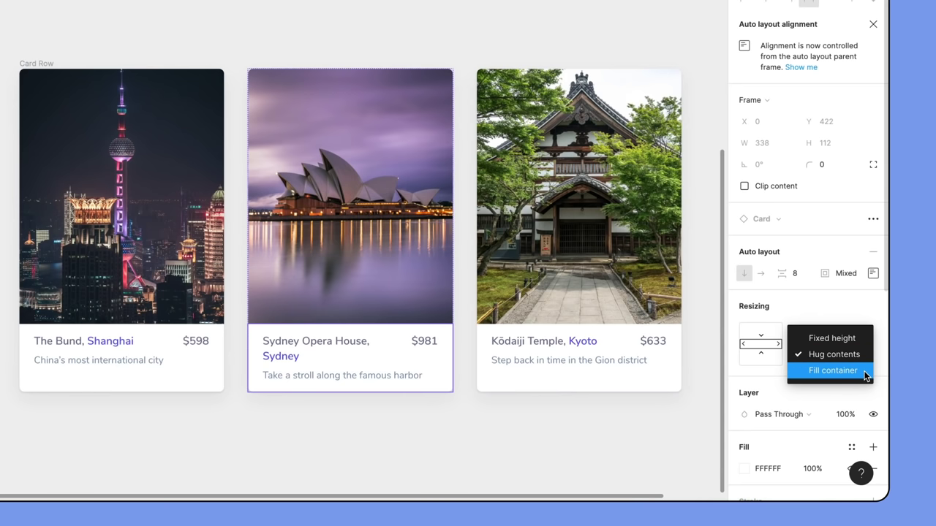
{"action": "left_click", "coordinate": [865, 375]}
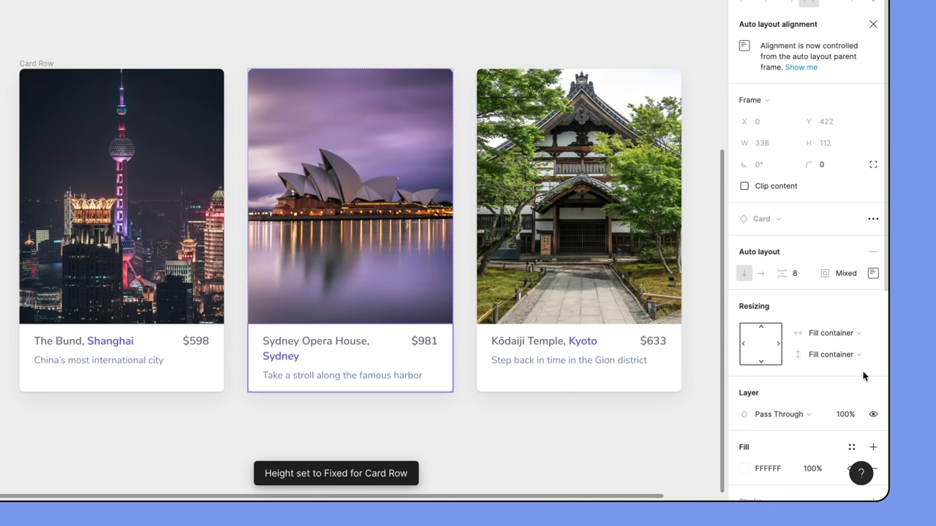
{"action": "left_click", "coordinate": [338, 1]}
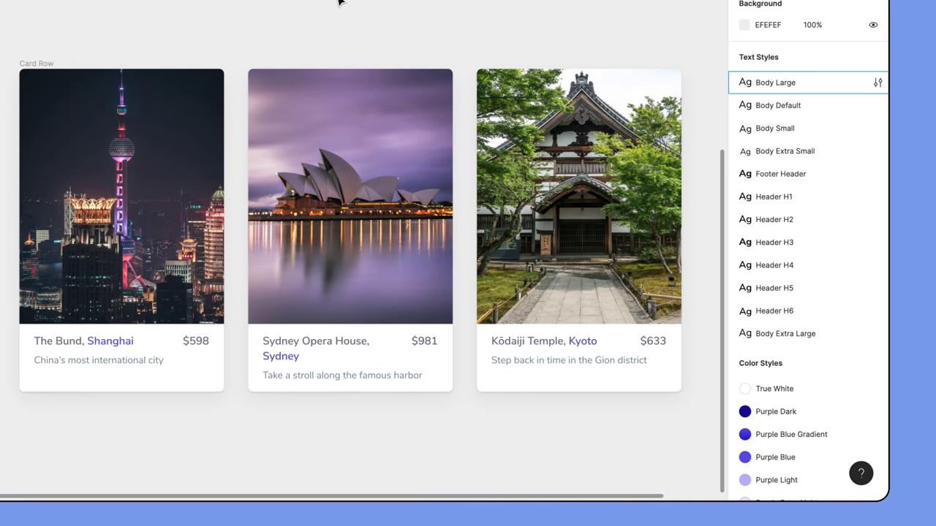